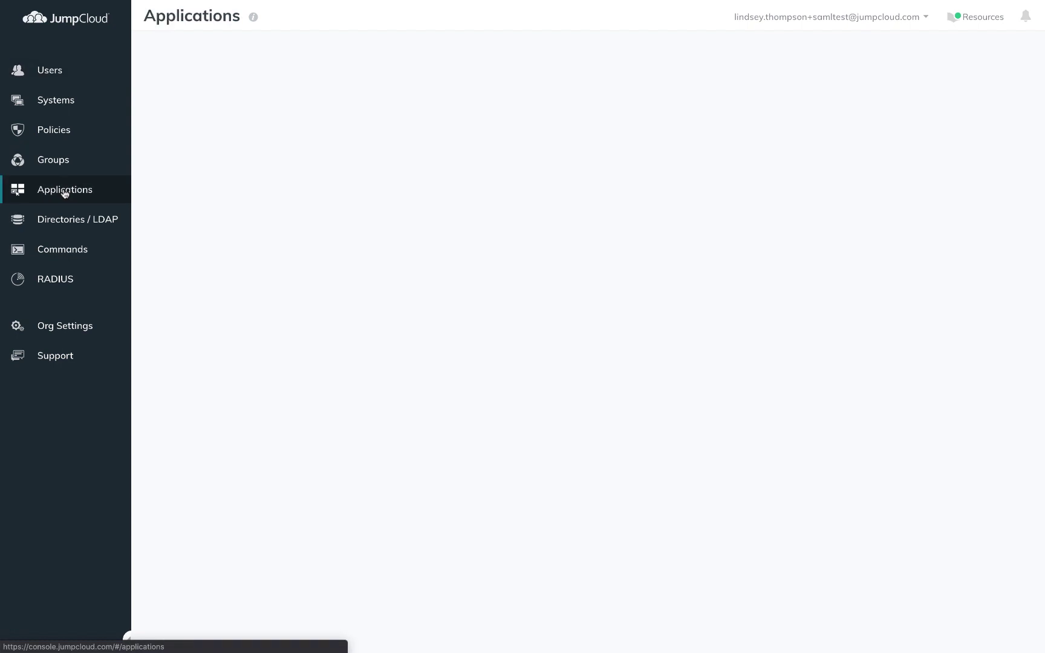
Add an Amazon Web Services (IAM) connector labelled 'AWS IAM Test' at the awsiamtest IdP URL and activate it.
{"action": "left_click", "coordinate": [170, 58]}
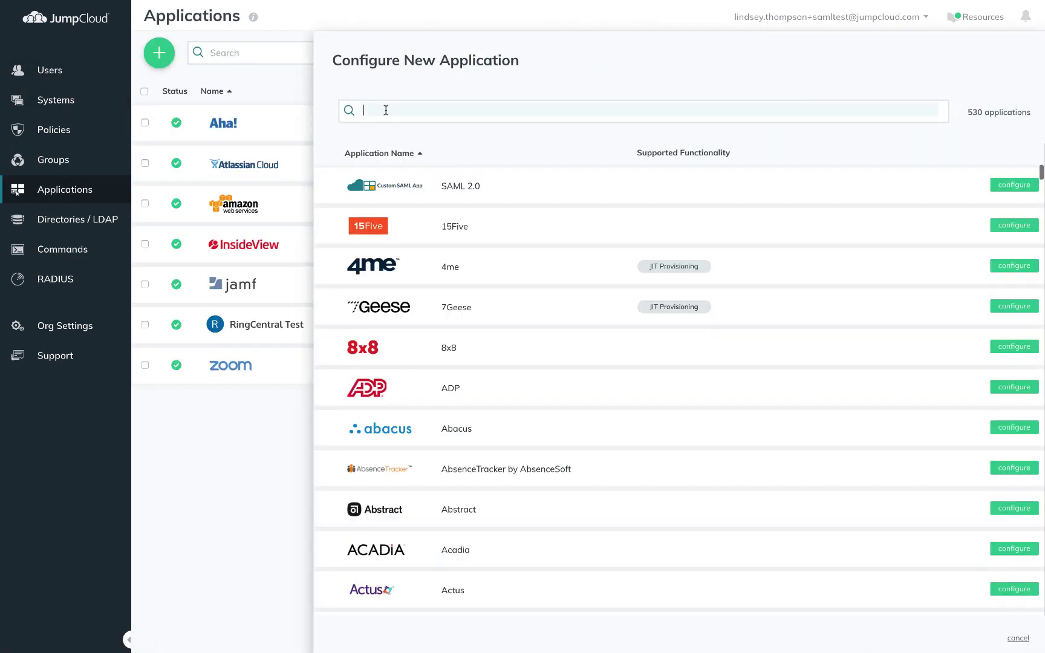
{"action": "type", "text": "aws"}
{"action": "left_click", "coordinate": [1014, 190]}
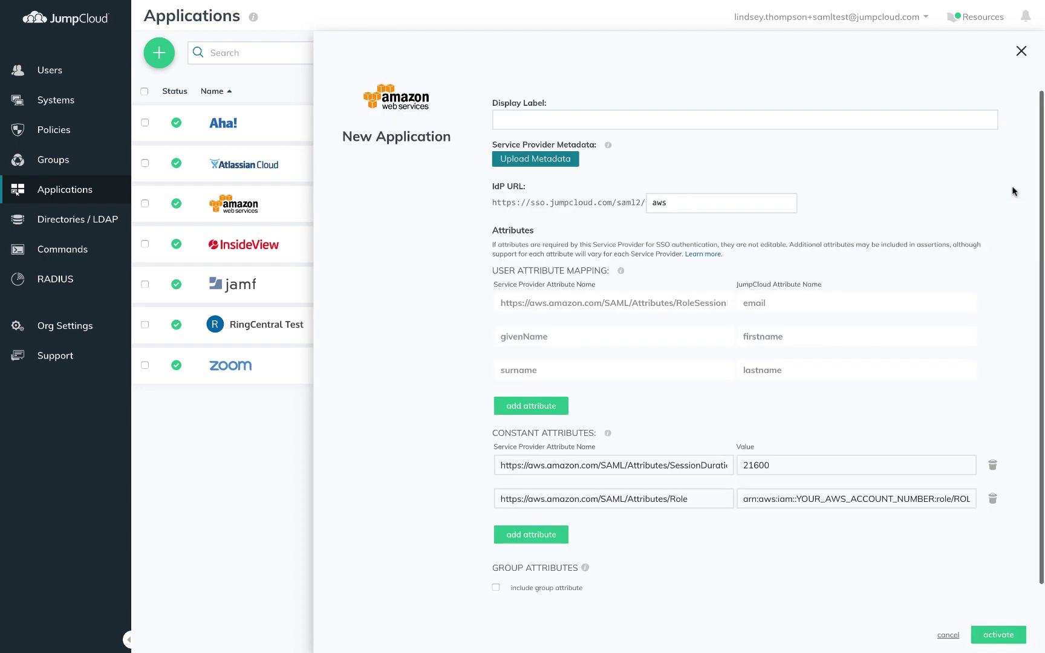
{"action": "left_click", "coordinate": [552, 118]}
{"action": "type", "text": "AWS I"}
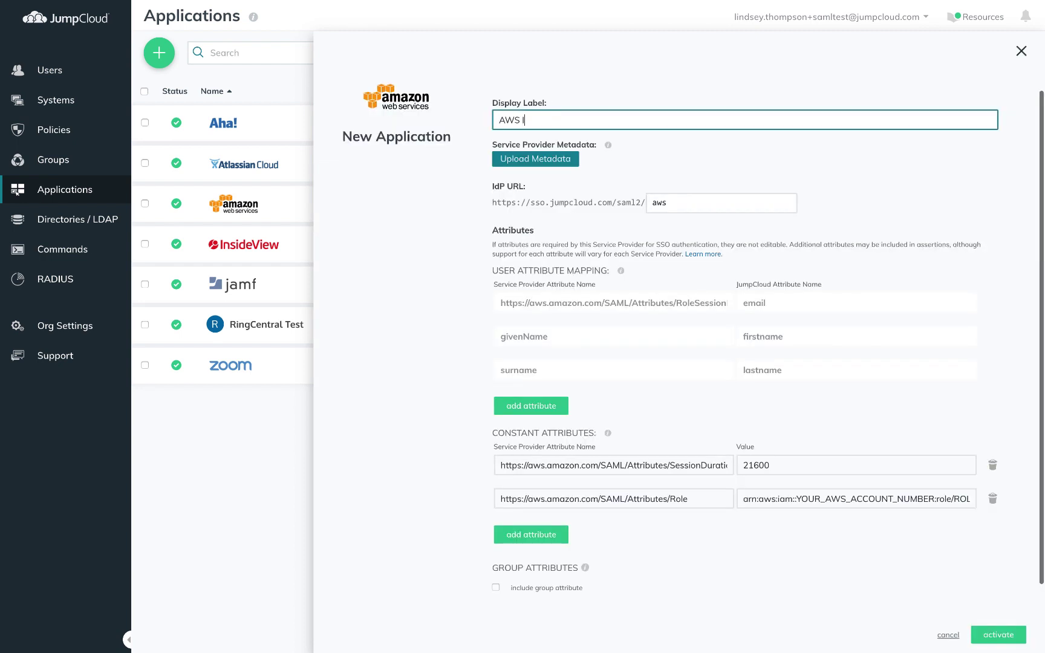
{"action": "type", "text": "AM Test"}
{"action": "left_click", "coordinate": [678, 202]}
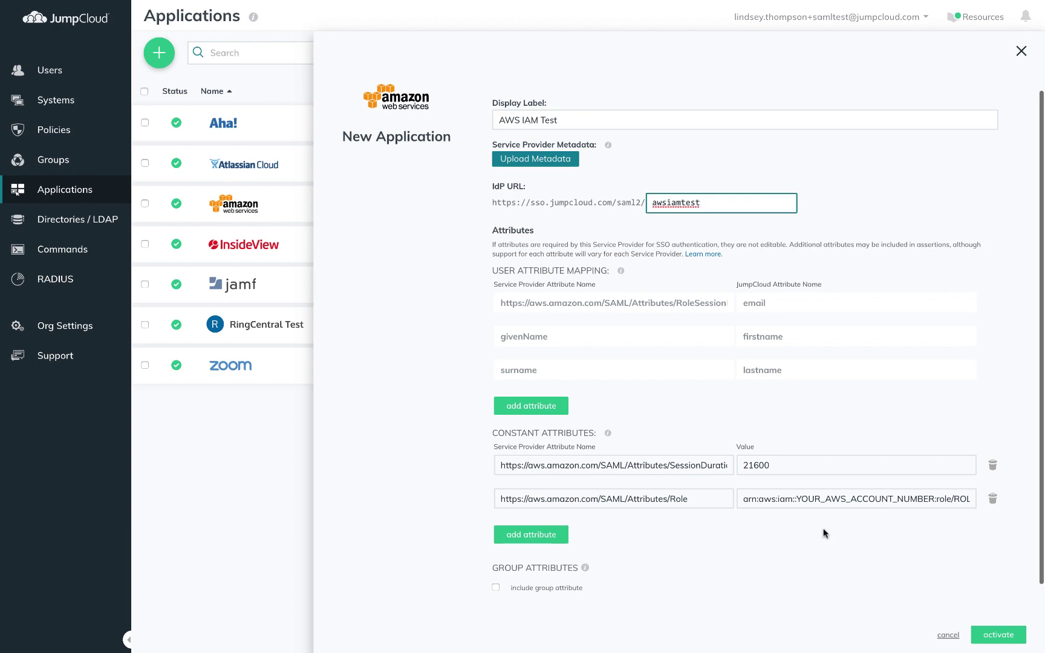
{"action": "left_click", "coordinate": [999, 635]}
{"action": "left_click", "coordinate": [686, 339]}
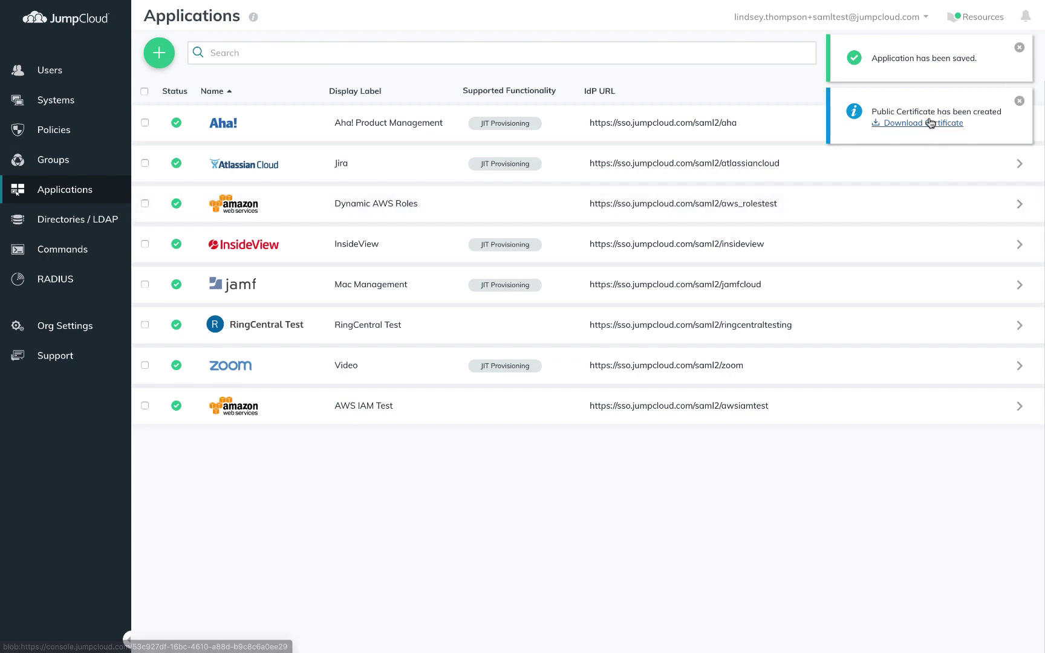
Download the connector's public certificate and export the SAML metadata file.
{"action": "left_click", "coordinate": [943, 122]}
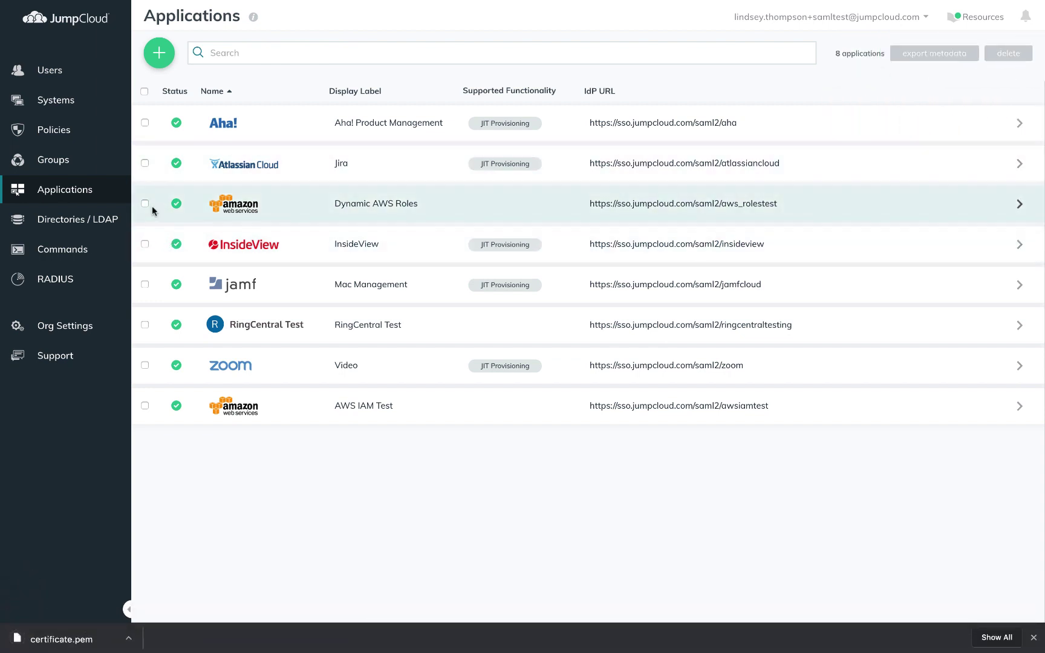
{"action": "left_click", "coordinate": [147, 203]}
{"action": "left_click", "coordinate": [934, 54]}
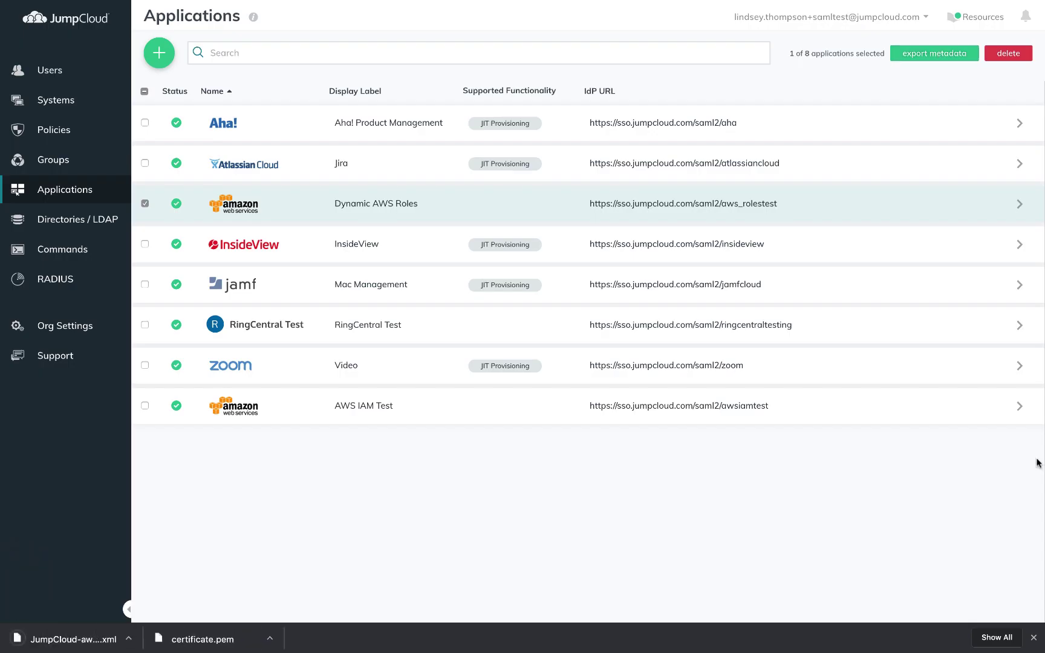
{"action": "left_click", "coordinate": [1032, 638]}
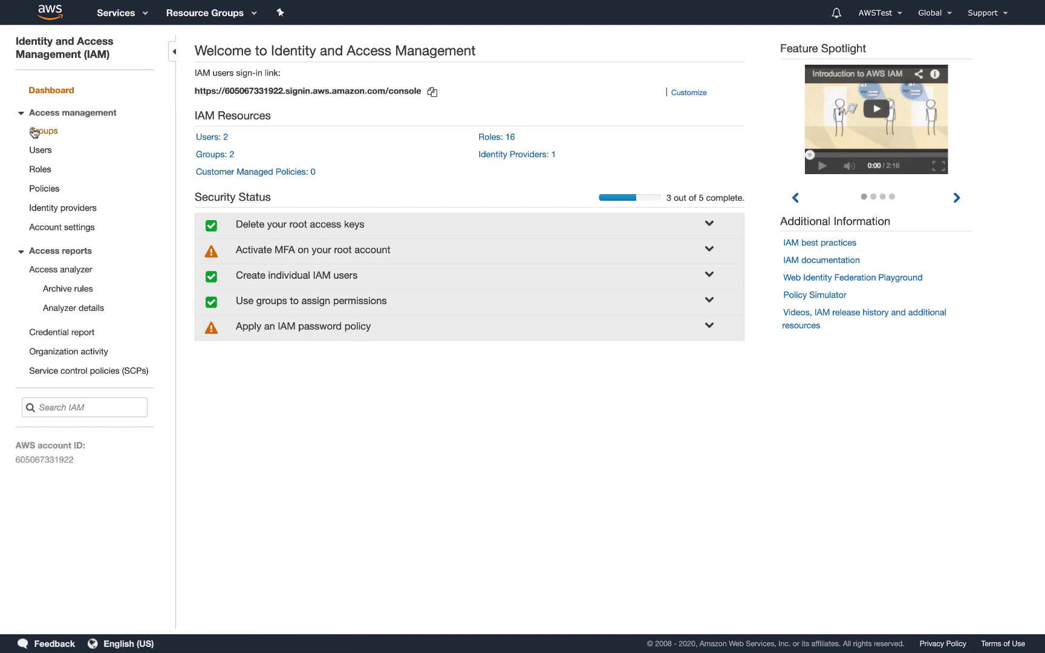
Create a SAML identity provider named 'JumpCloud' from JumpCloud-aws-metadata.xml.
{"action": "left_click", "coordinate": [53, 206]}
{"action": "left_click", "coordinate": [250, 48]}
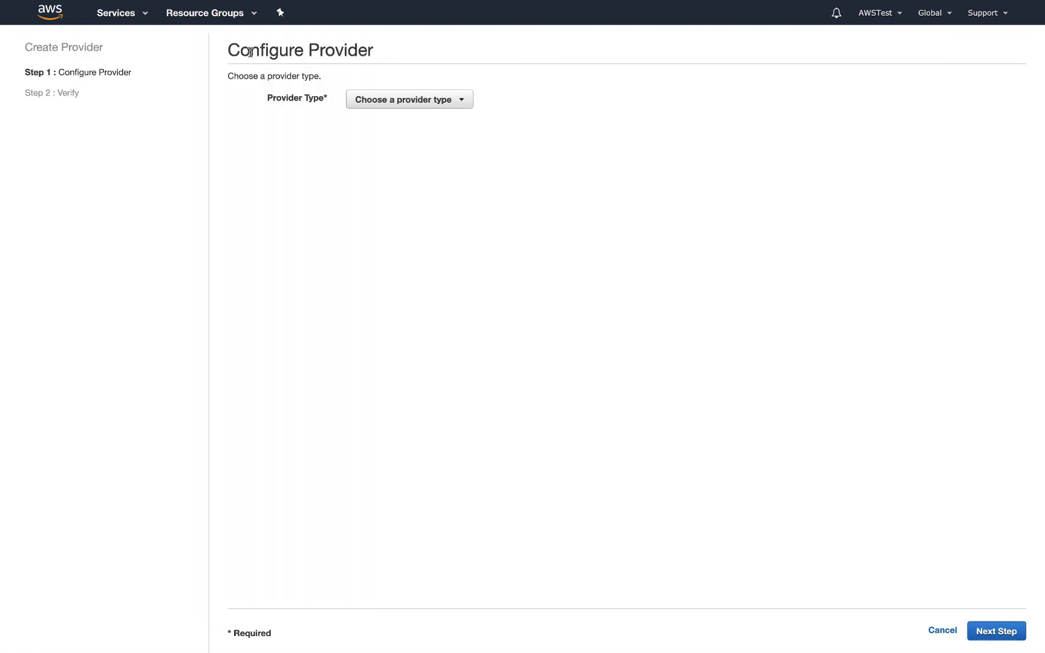
{"action": "left_click", "coordinate": [388, 100]}
{"action": "left_click", "coordinate": [387, 122]}
{"action": "left_click", "coordinate": [387, 131]}
{"action": "type", "text": "JumpCloud"}
{"action": "left_click", "coordinate": [508, 180]}
{"action": "left_click", "coordinate": [417, 49]}
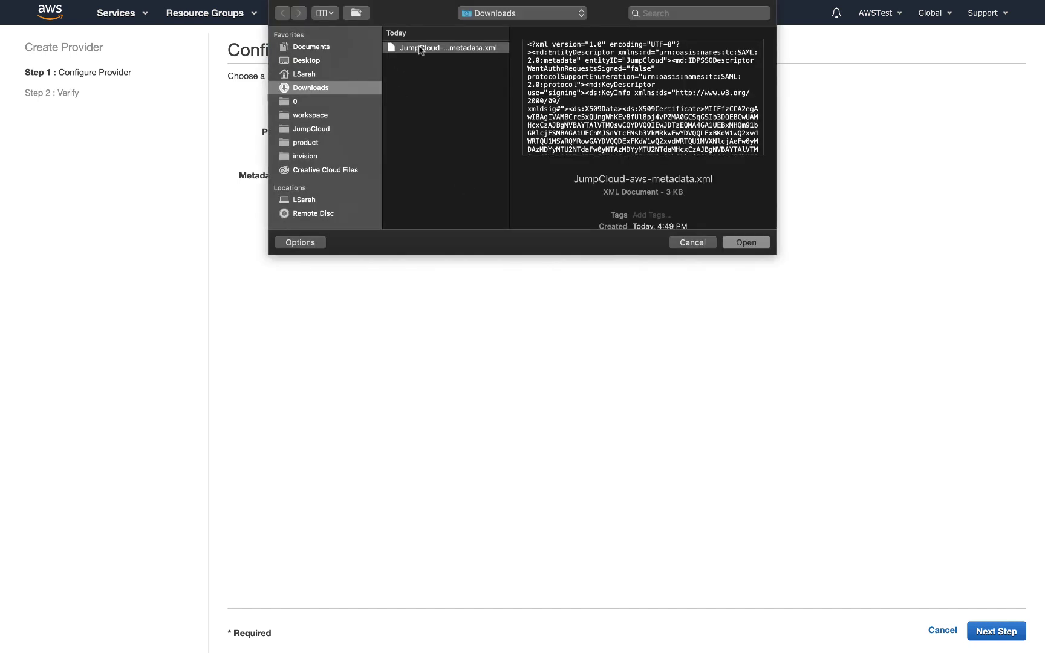
{"action": "left_click", "coordinate": [750, 240]}
{"action": "left_click", "coordinate": [999, 629]}
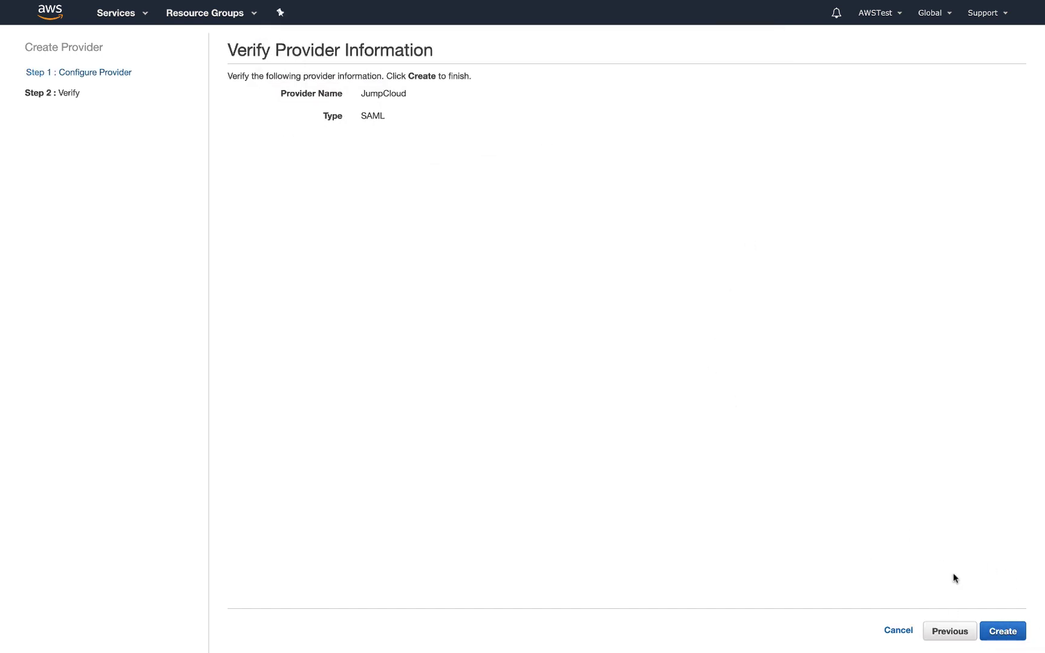
{"action": "left_click", "coordinate": [1002, 632]}
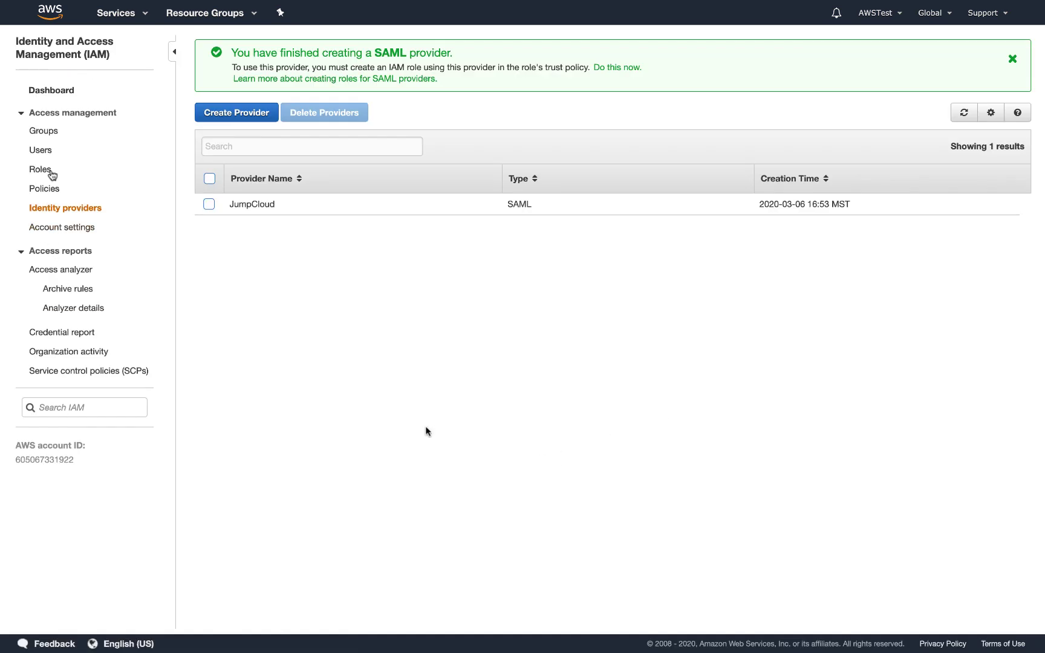
Start a SAML 2.0 role for the JumpCloud provider with programmatic and console access.
{"action": "left_click", "coordinate": [49, 173]}
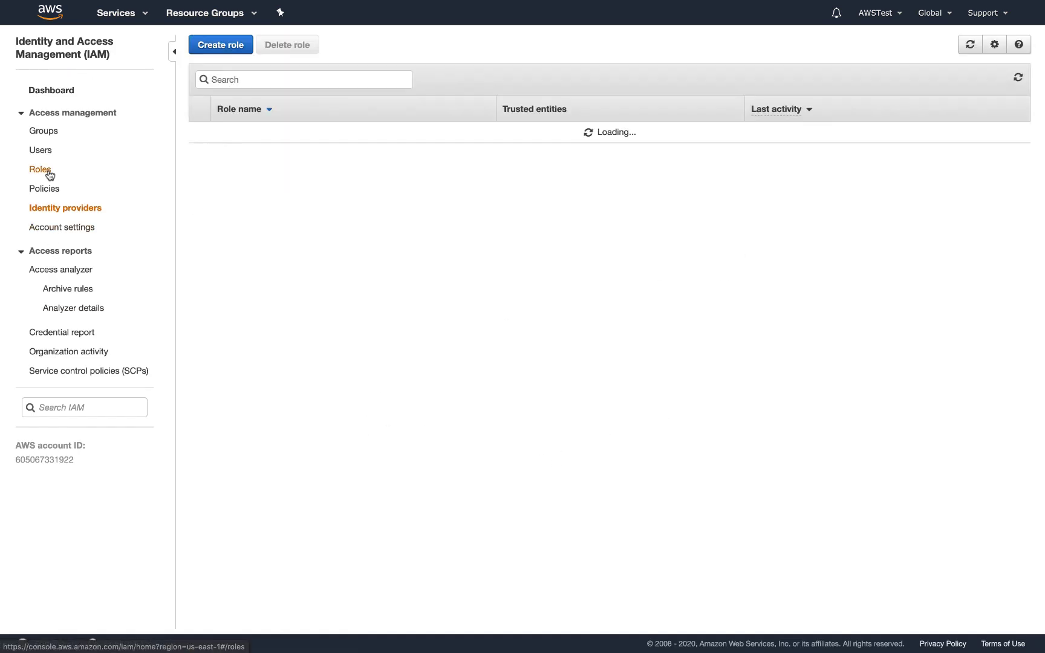
{"action": "left_click", "coordinate": [227, 49]}
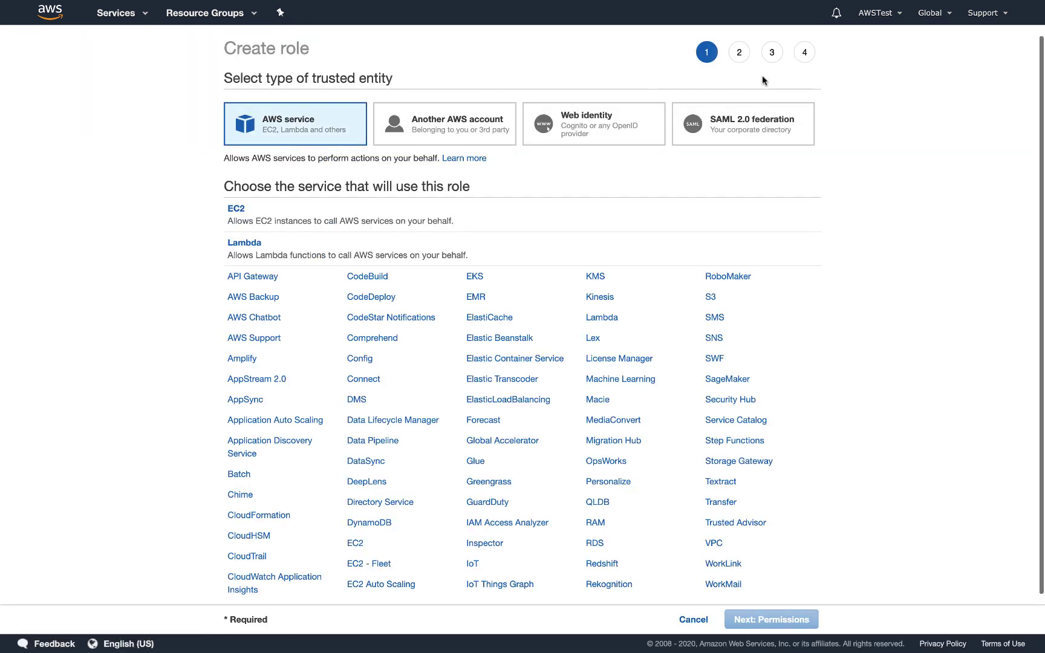
{"action": "left_click", "coordinate": [714, 128]}
{"action": "left_click", "coordinate": [550, 248]}
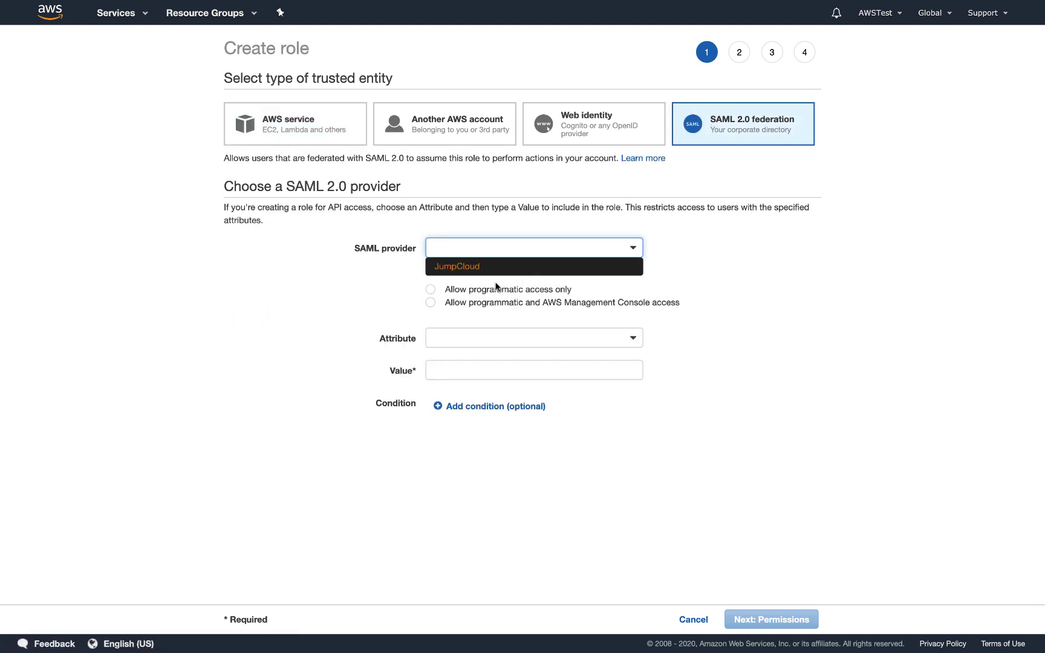
{"action": "left_click", "coordinate": [475, 268]}
{"action": "left_click", "coordinate": [461, 302]}
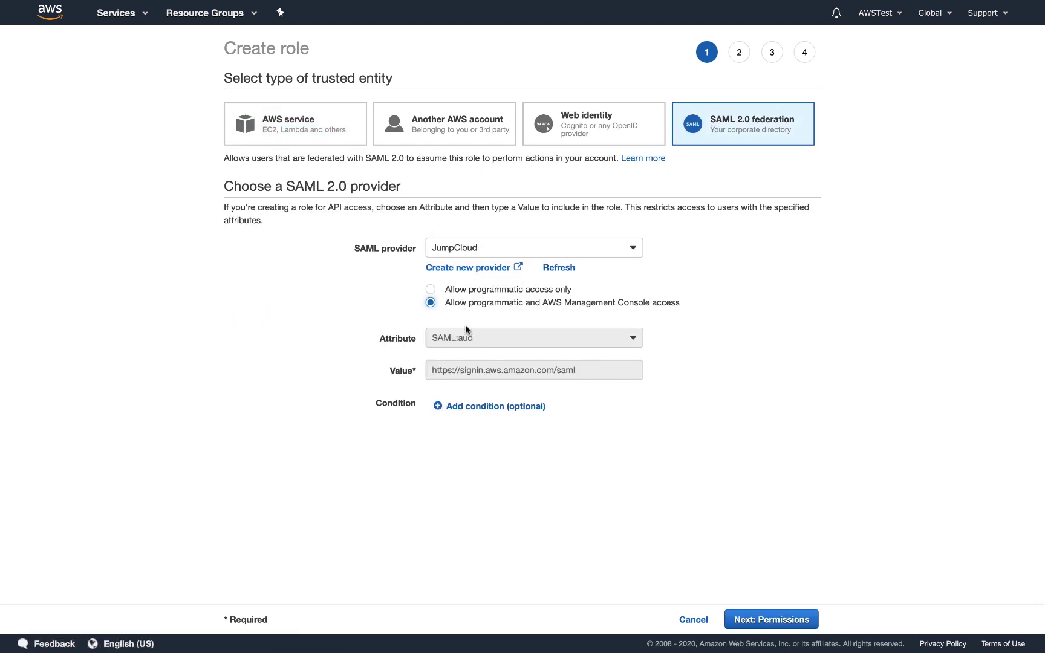
Cancel the role wizard and copy the ADMIN role's ARN.
{"action": "left_click", "coordinate": [686, 622]}
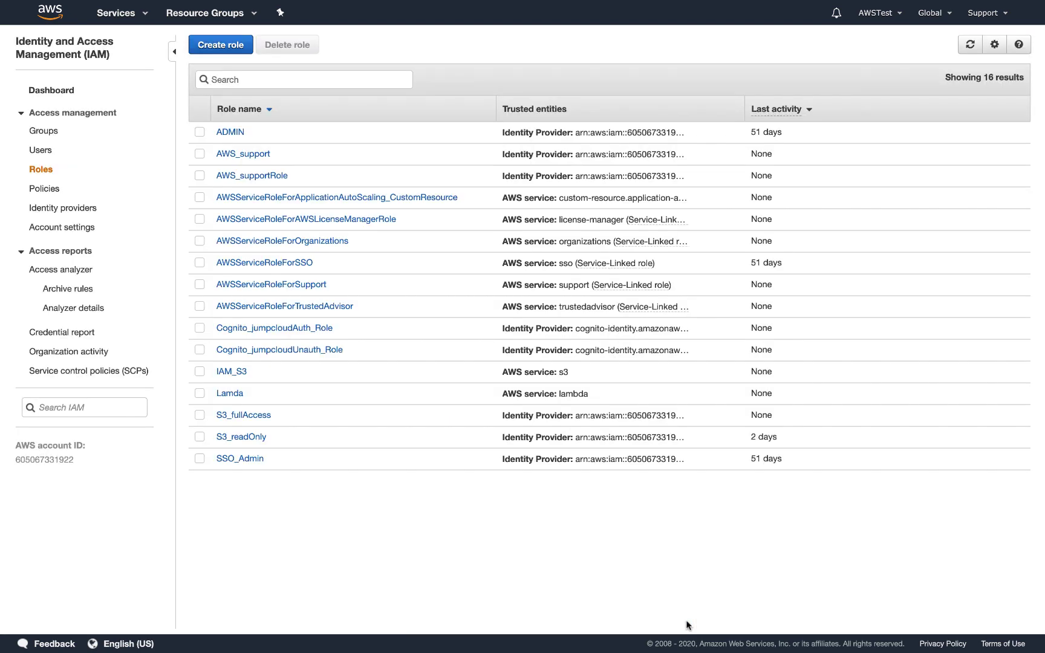
{"action": "left_click", "coordinate": [236, 133]}
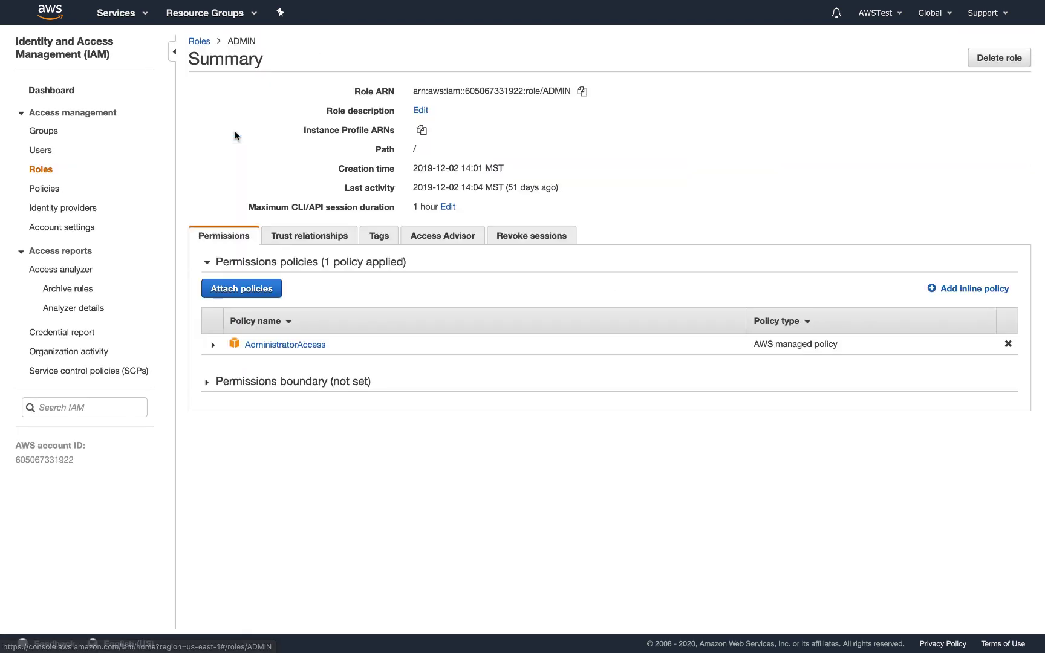
{"action": "left_click", "coordinate": [582, 92]}
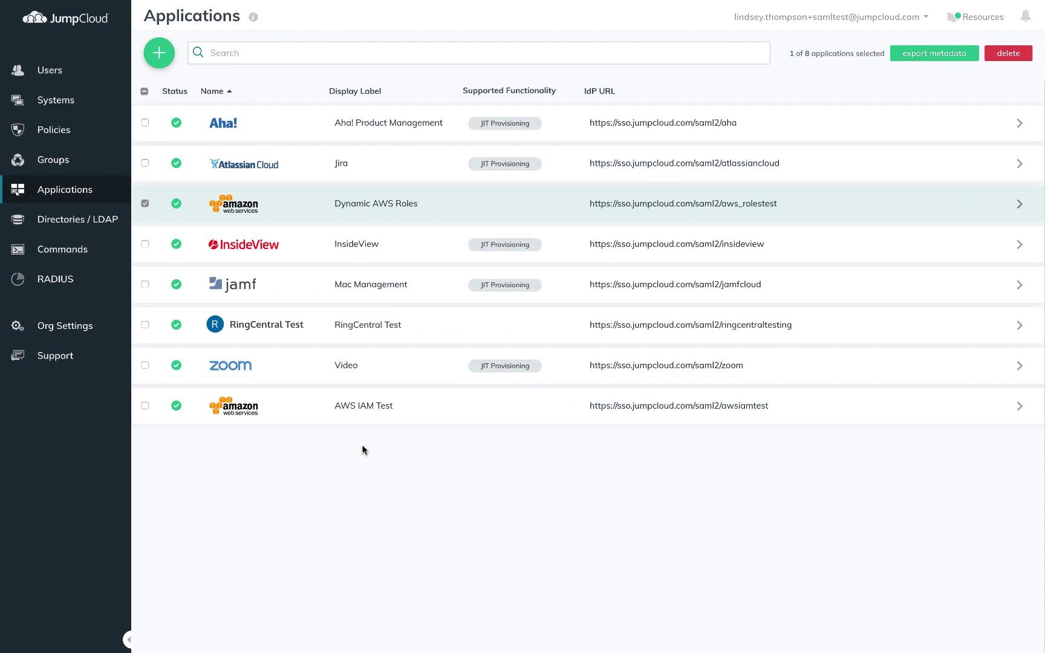
In AWS IAM Test, add a new attribute mapping using the Role attribute URL.
{"action": "left_click", "coordinate": [384, 416]}
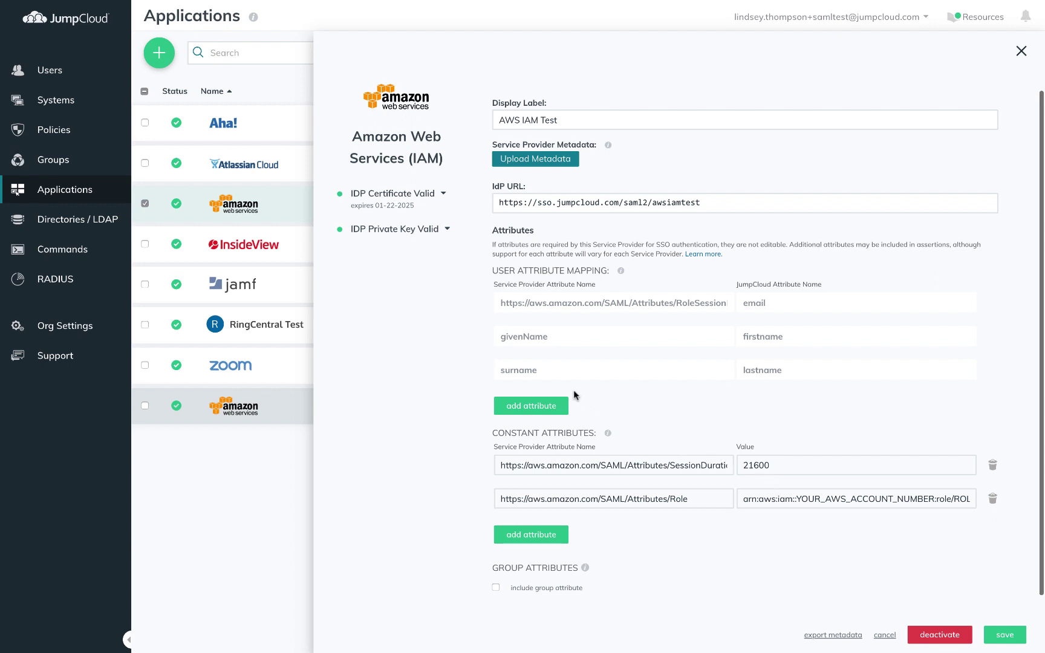
{"action": "left_click", "coordinate": [528, 412]}
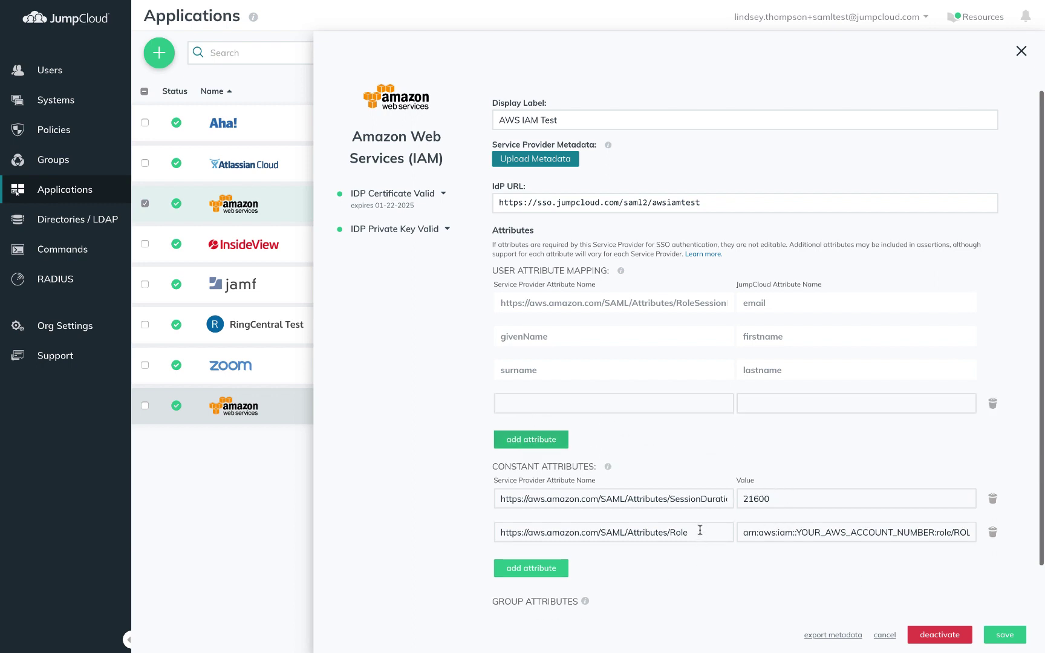
{"action": "left_click_drag", "start_coordinate": [700, 530], "coordinate": [482, 531]}
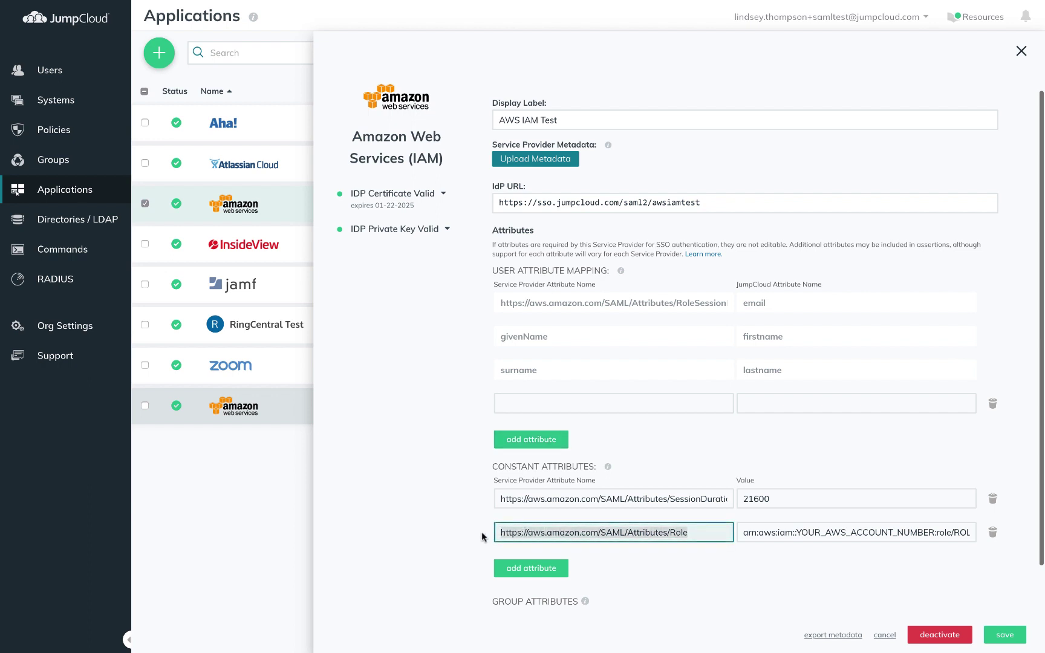
{"action": "key", "text": "BackSpace"}
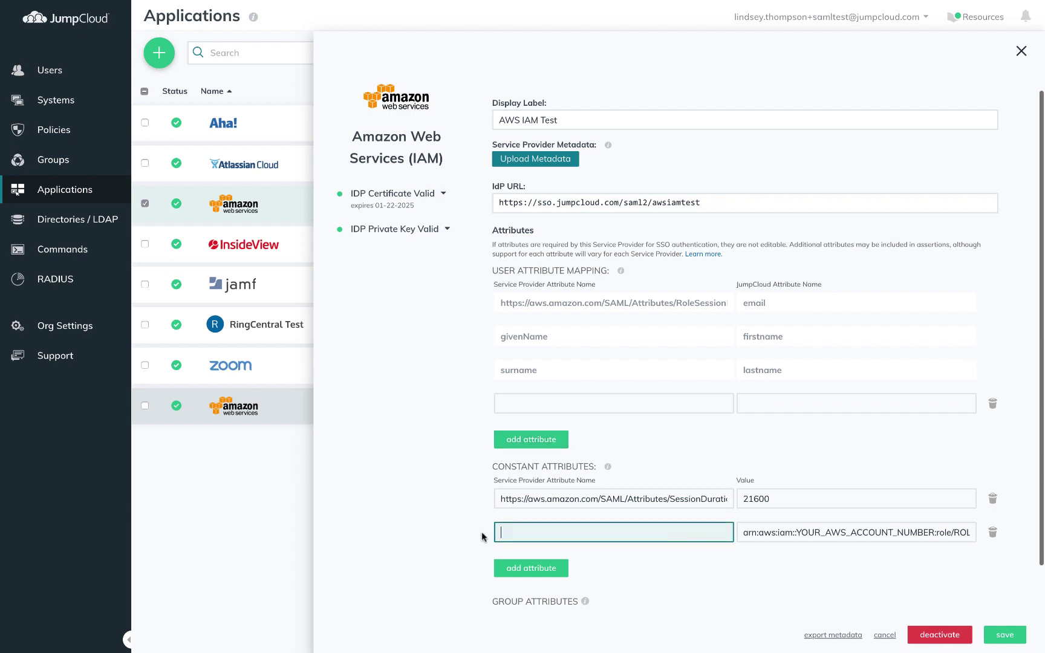
{"action": "left_click", "coordinate": [522, 409]}
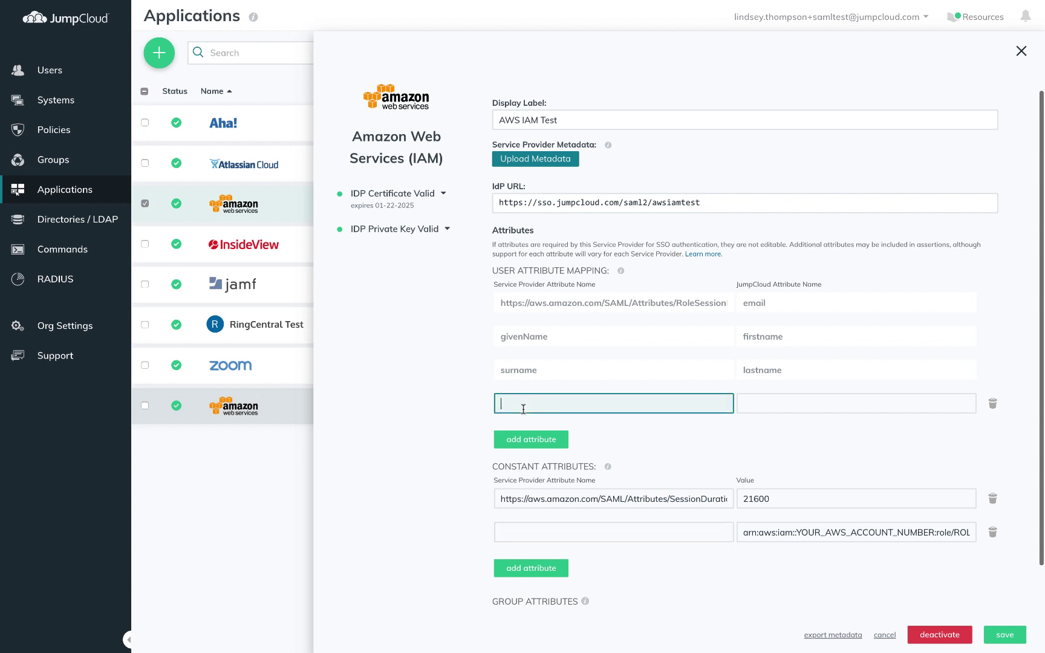
{"action": "key", "text": "ctrl+v"}
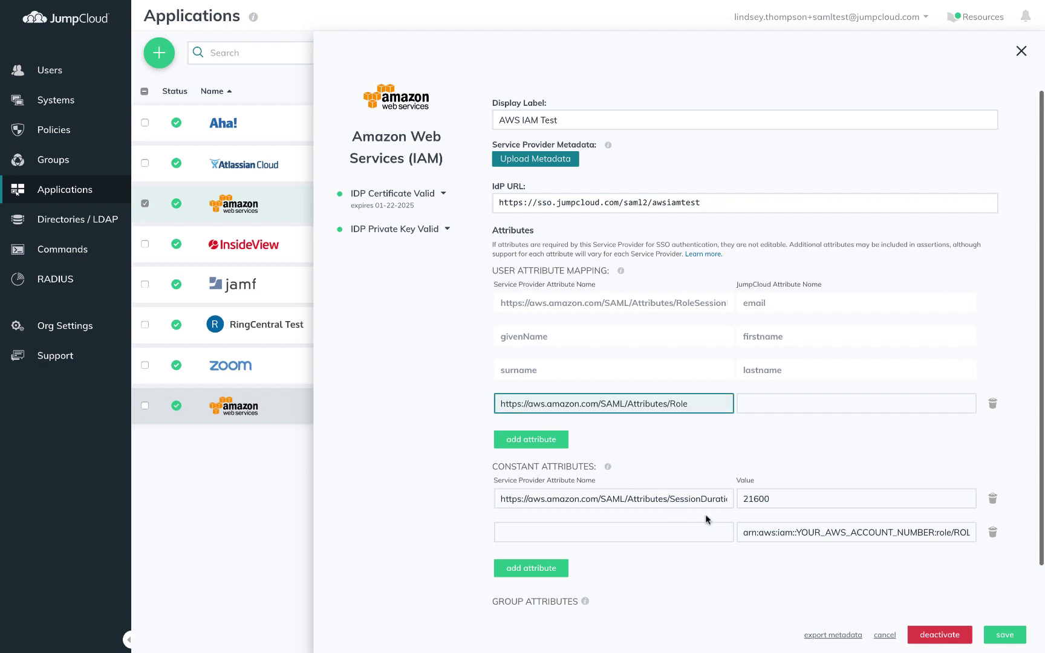
Delete the constant role ARN row, map Role to IAMrole, and save.
{"action": "left_click", "coordinate": [992, 532]}
{"action": "left_click", "coordinate": [815, 406]}
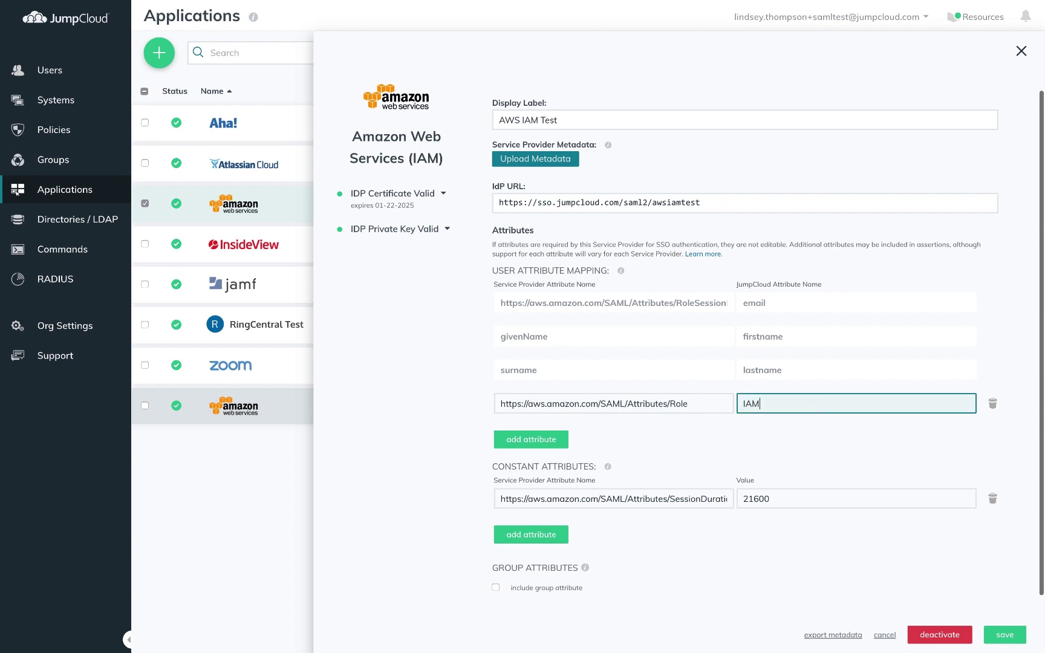
{"action": "type", "text": "IAMrole"}
{"action": "left_click", "coordinate": [1010, 640]}
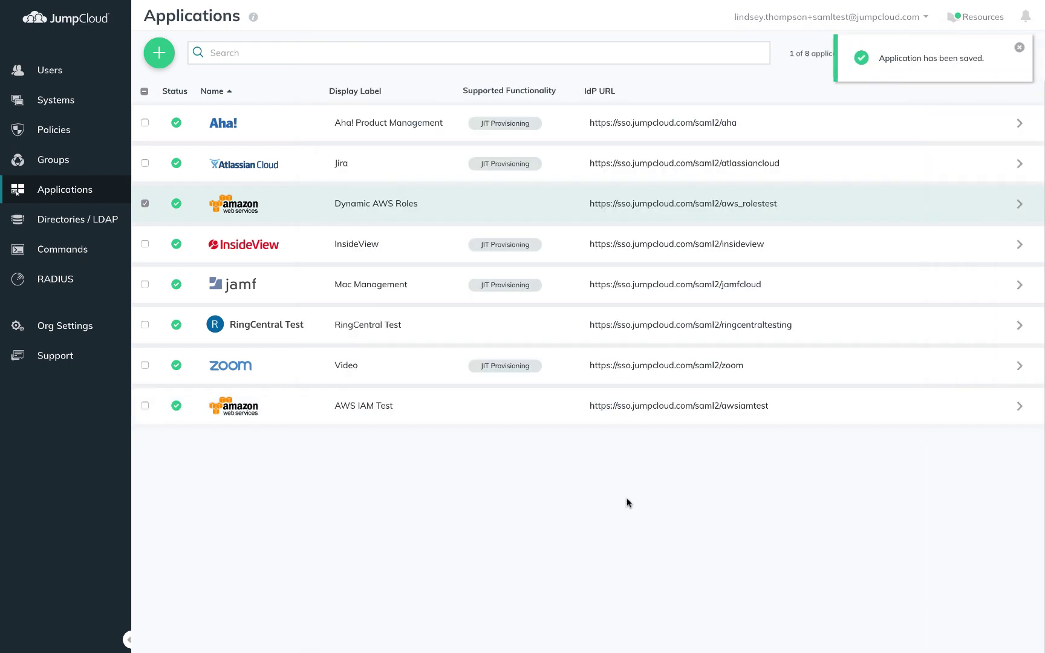
Save the Dynamic AWS Roles connector settings and dismiss the saved confirmation.
{"action": "left_click", "coordinate": [145, 204]}
{"action": "left_click", "coordinate": [316, 202]}
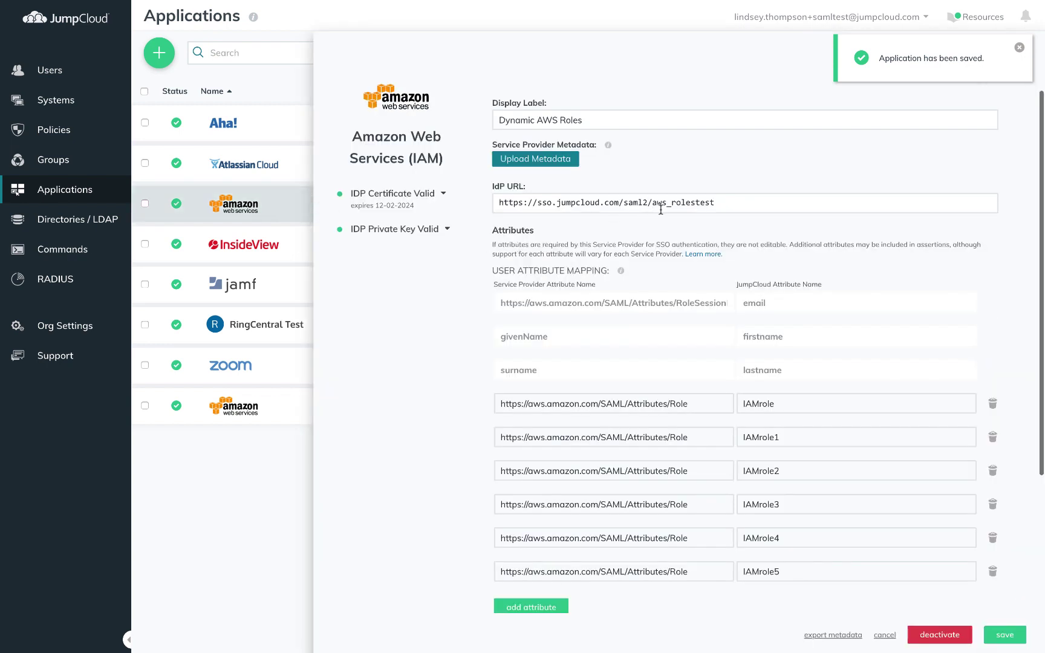
{"action": "scroll", "coordinate": [661, 209], "scroll_direction": "down", "scroll_amount": 5}
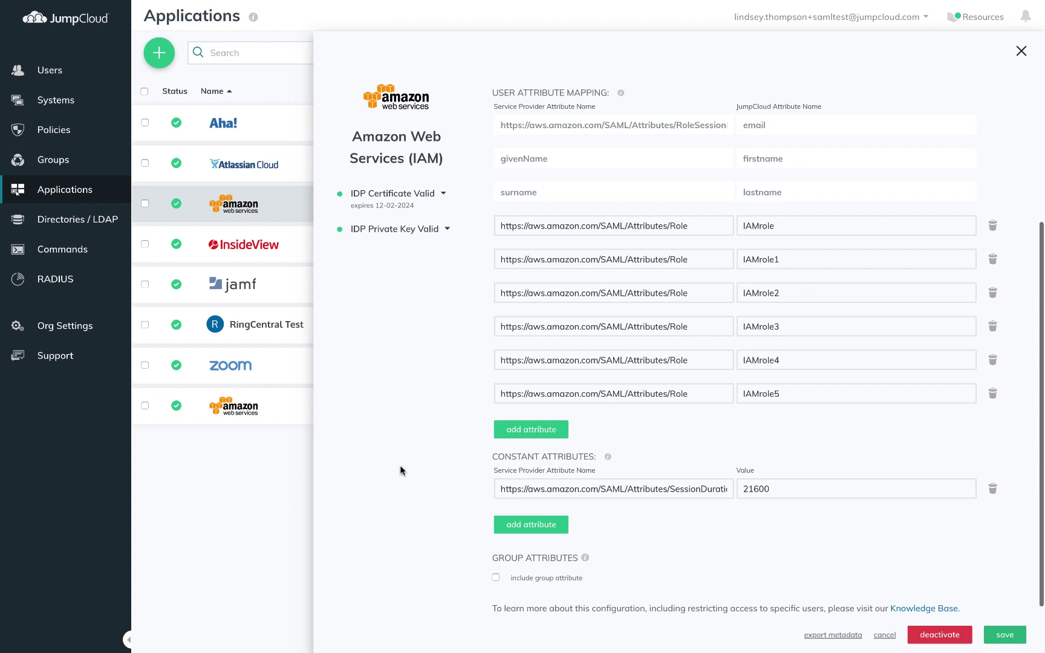
{"action": "left_click", "coordinate": [1004, 634]}
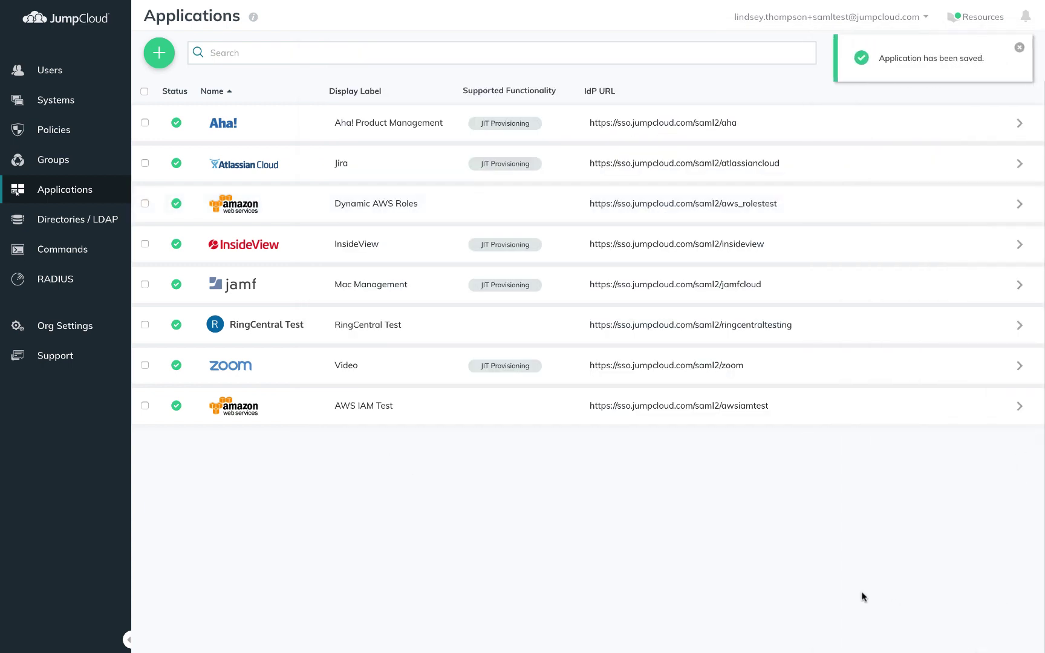
{"action": "left_click", "coordinate": [1019, 48]}
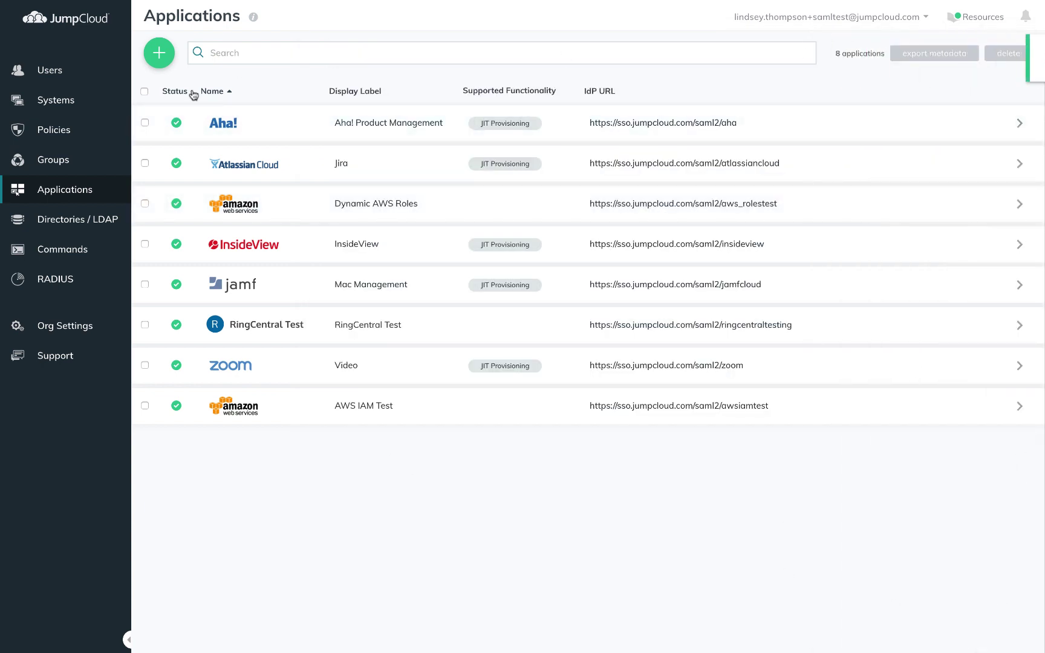
Go to the users list and highlight the 'Using the JumpCloud PowerShell Module' wiki title.
{"action": "left_click", "coordinate": [79, 72]}
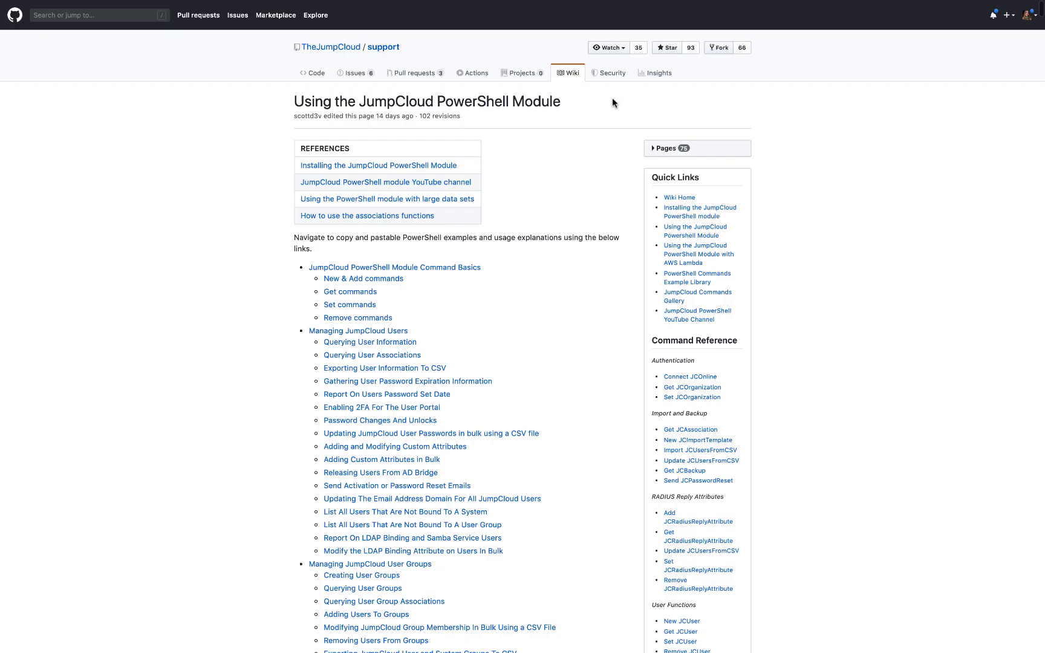
{"action": "left_click_drag", "start_coordinate": [613, 99], "coordinate": [275, 108]}
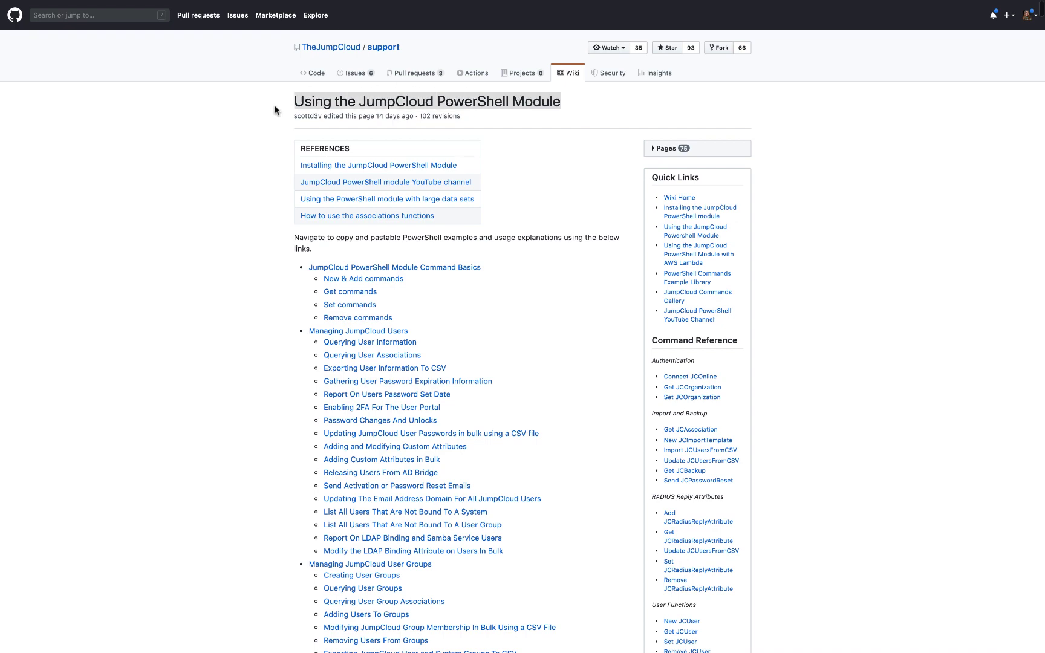
Jump to the wiki's 'Adding Custom Attributes in Bulk' section and read through it.
{"action": "left_click", "coordinate": [344, 461]}
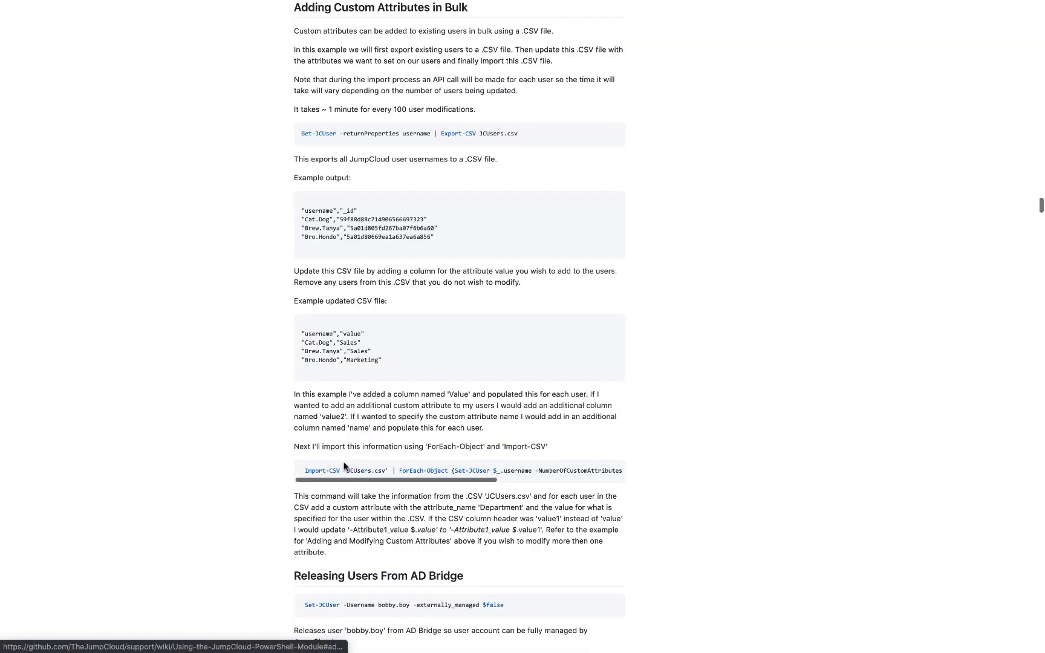
{"action": "scroll", "coordinate": [345, 466], "scroll_direction": "up", "scroll_amount": 2}
{"action": "scroll", "coordinate": [344, 466], "scroll_direction": "up", "scroll_amount": 5}
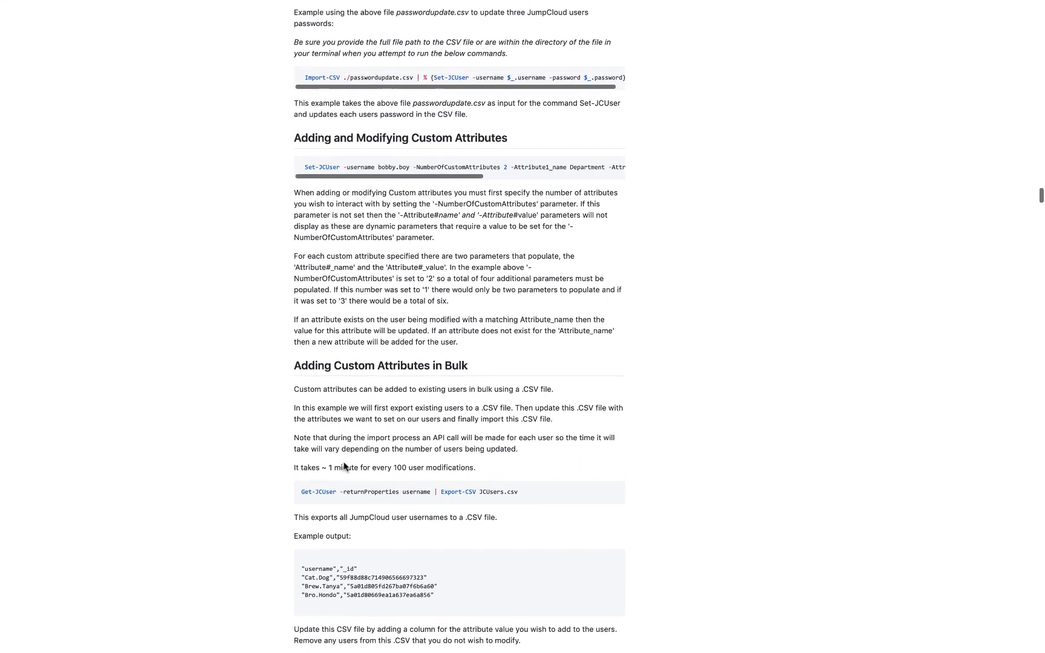
{"action": "scroll", "coordinate": [344, 462], "scroll_direction": "down", "scroll_amount": 4}
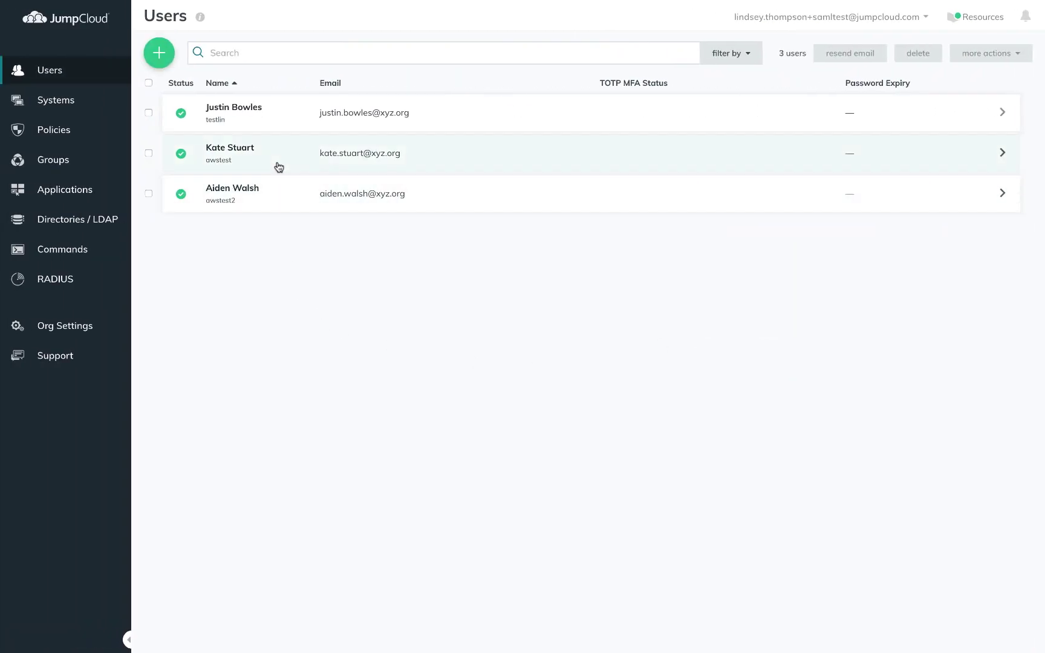
Open the second user and expand Custom Attributes to review IAMrole and IAMrole1.
{"action": "left_click", "coordinate": [279, 167]}
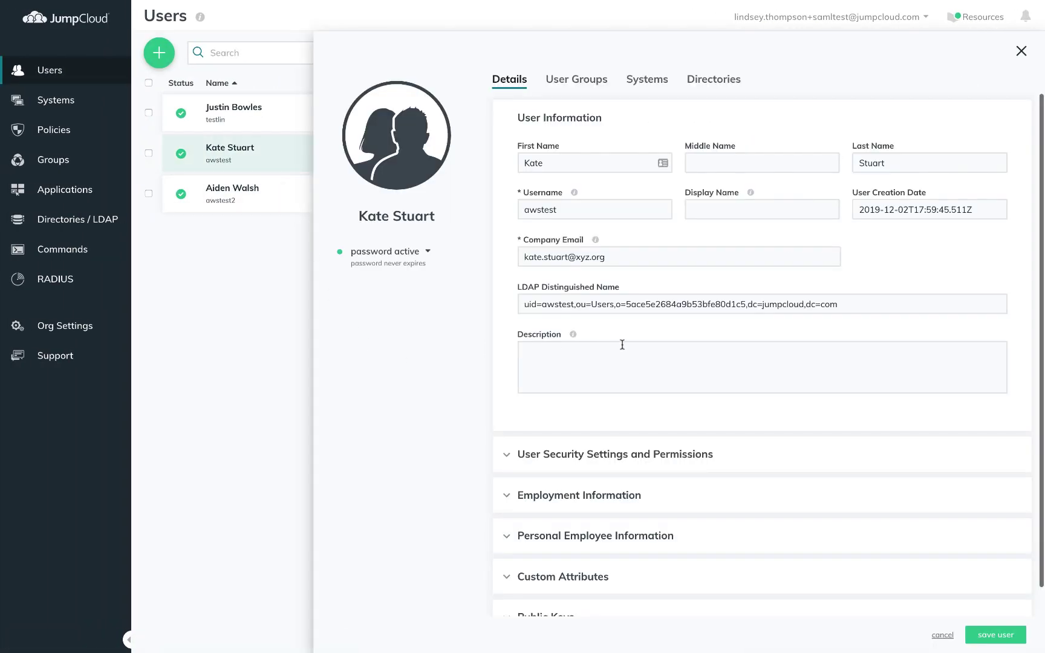
{"action": "scroll", "coordinate": [623, 345], "scroll_direction": "down", "scroll_amount": 1}
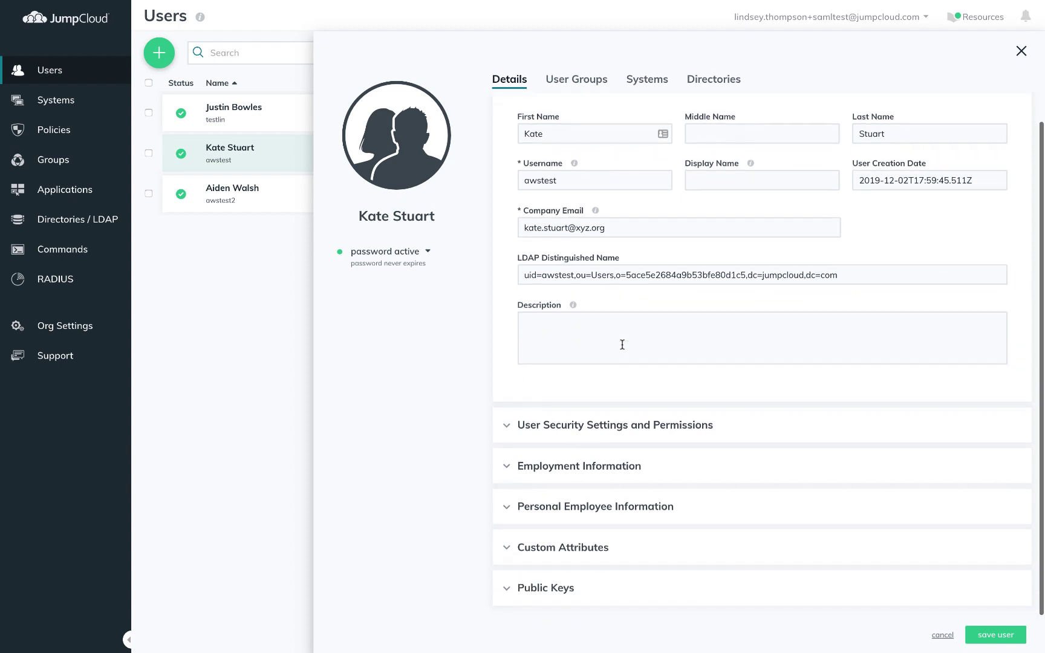
{"action": "left_click", "coordinate": [505, 550]}
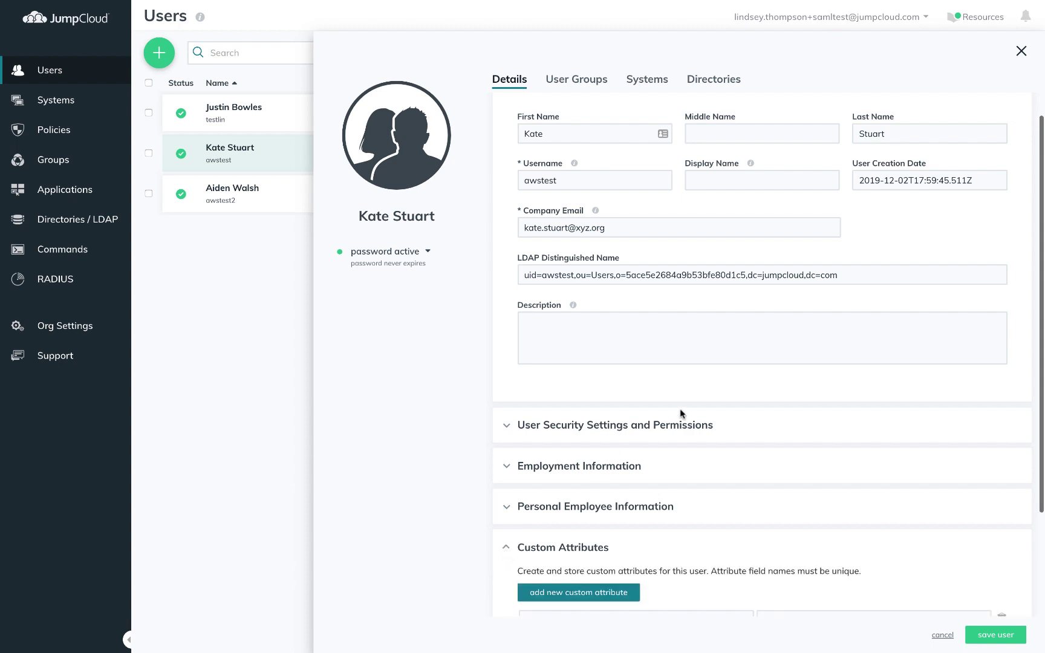
{"action": "scroll", "coordinate": [680, 408], "scroll_direction": "down", "scroll_amount": 4}
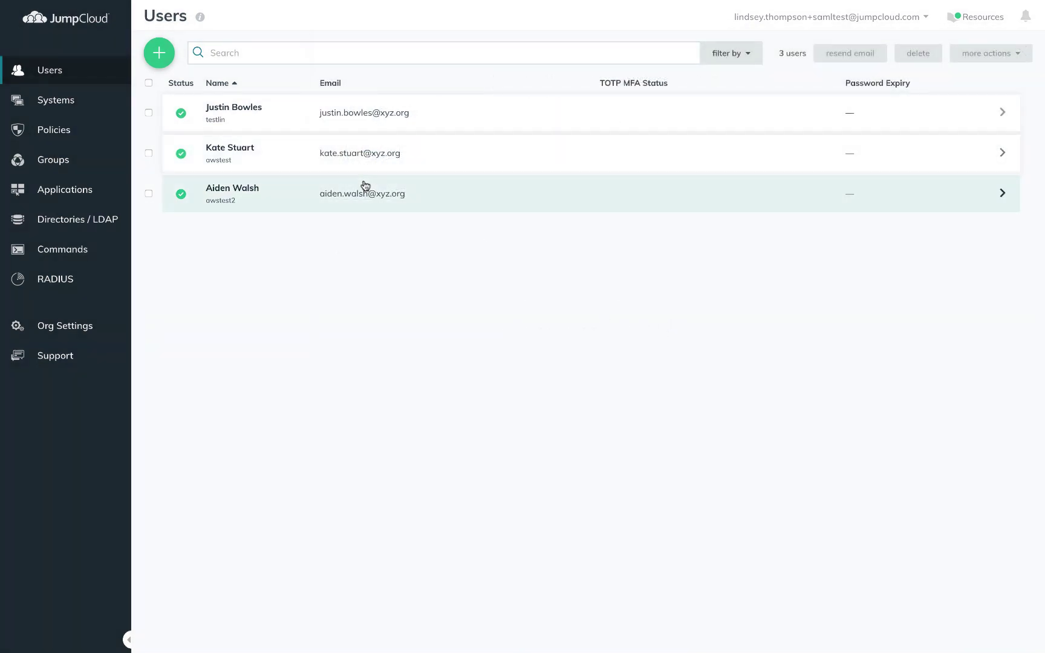
Review the third user's IAMrole through IAMrole3 custom attributes and save the user.
{"action": "left_click", "coordinate": [364, 184]}
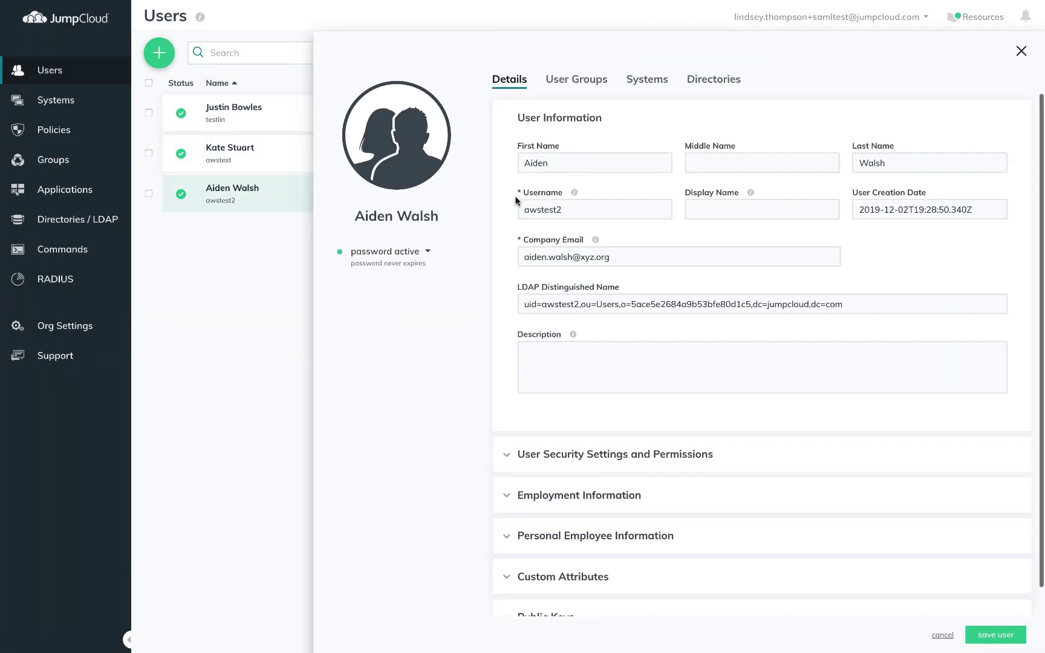
{"action": "scroll", "coordinate": [538, 229], "scroll_direction": "down", "scroll_amount": 1}
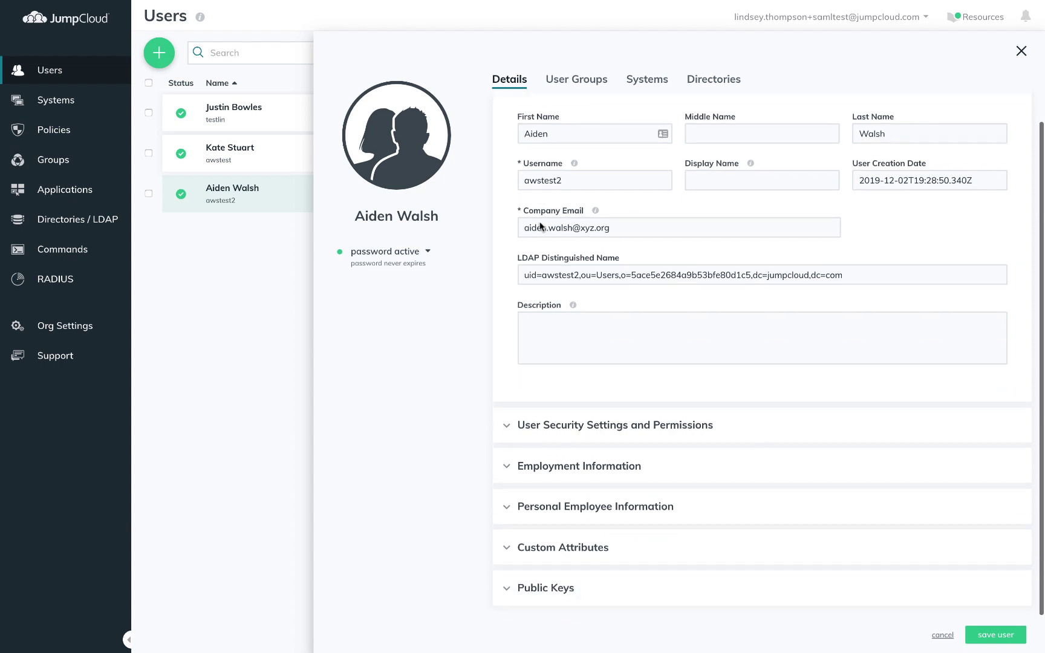
{"action": "left_click", "coordinate": [510, 547]}
{"action": "scroll", "coordinate": [662, 464], "scroll_direction": "down", "scroll_amount": 3}
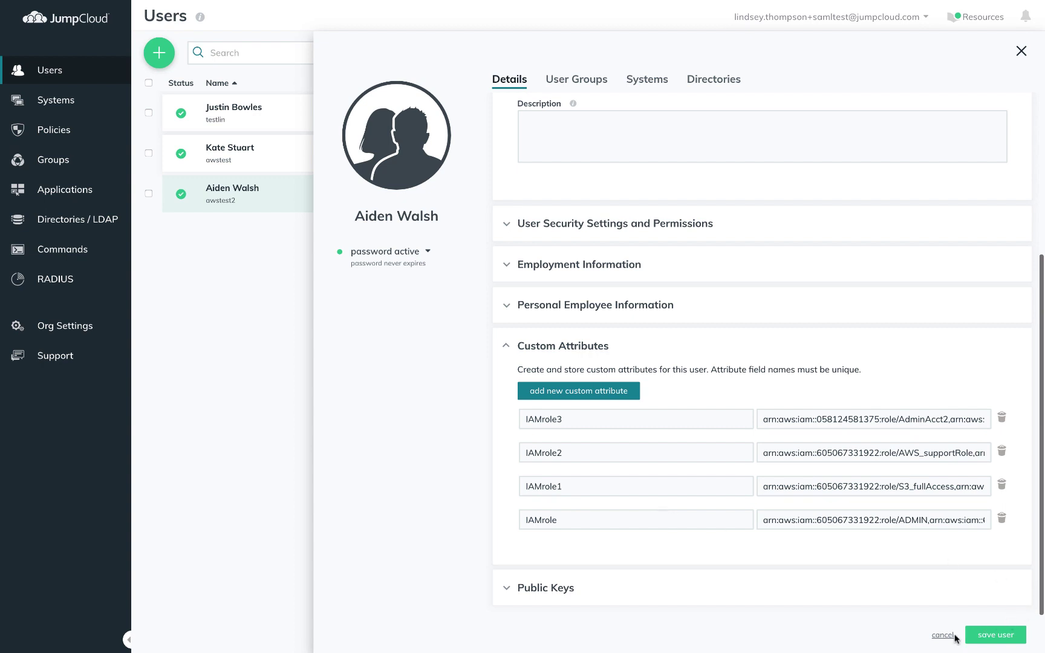
{"action": "left_click", "coordinate": [994, 635]}
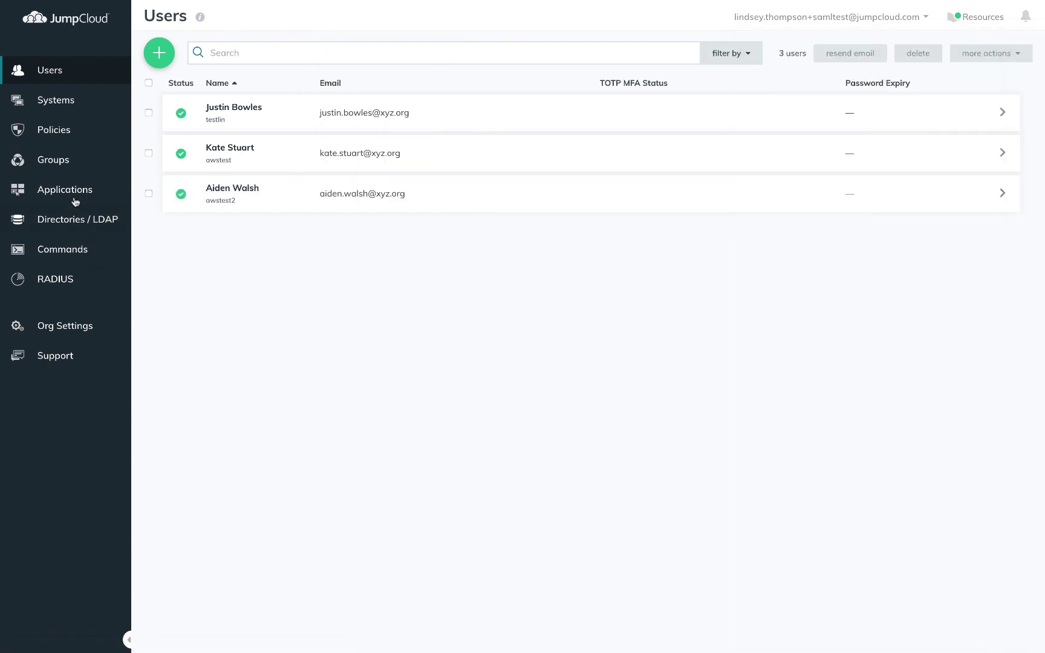
Open AWS Application Group, check its users and application bindings, and save it.
{"action": "left_click", "coordinate": [58, 160]}
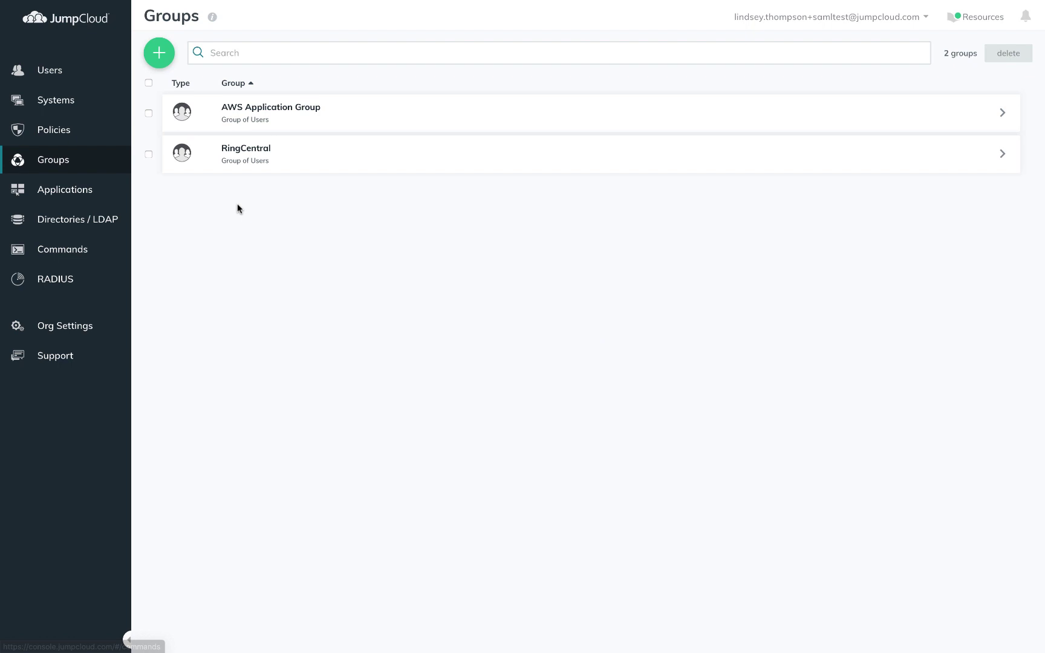
{"action": "left_click", "coordinate": [266, 116]}
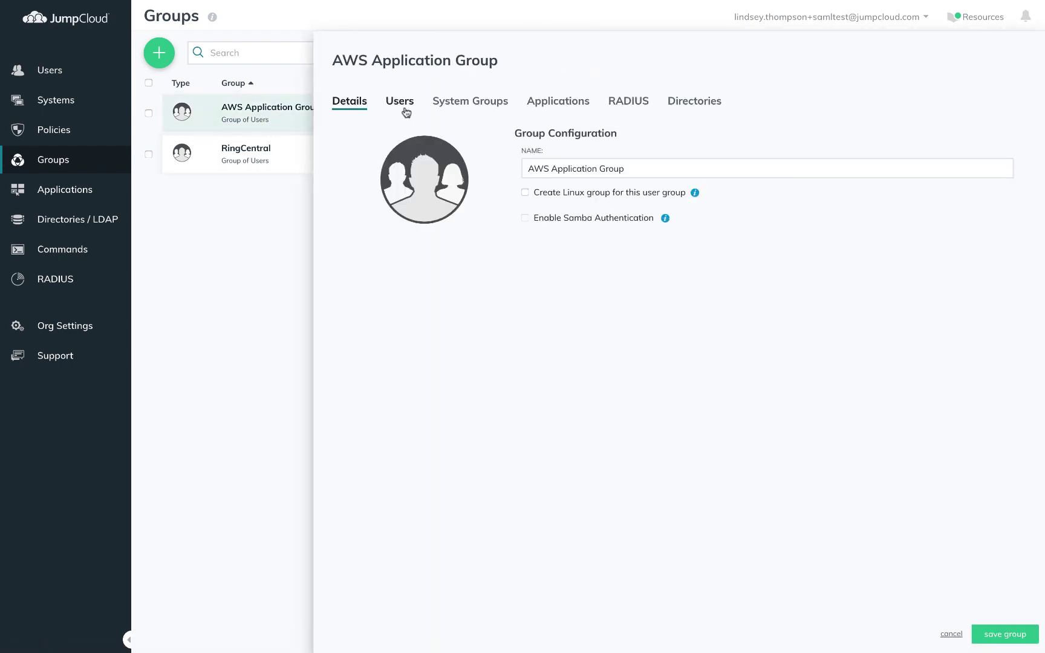
{"action": "left_click", "coordinate": [409, 106]}
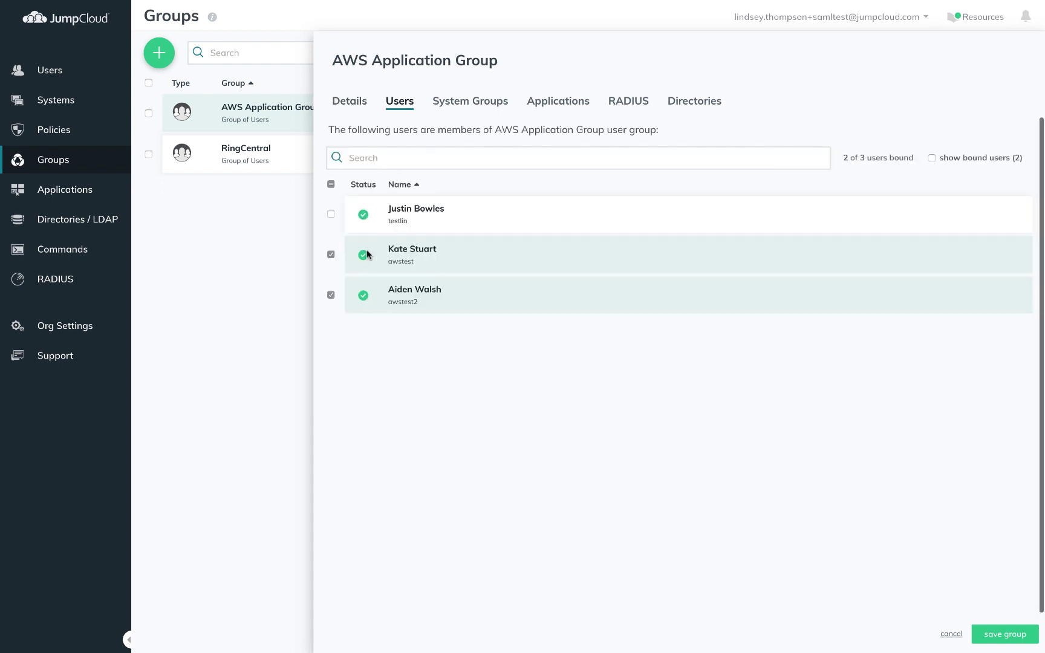
{"action": "left_click", "coordinate": [565, 113]}
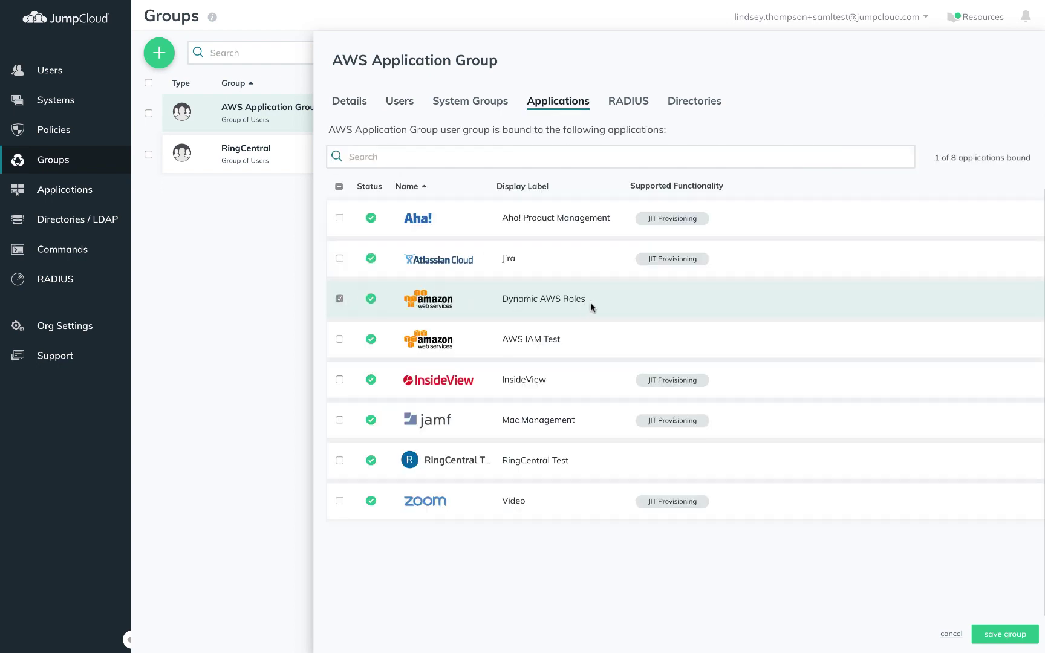
{"action": "left_click", "coordinate": [1004, 635]}
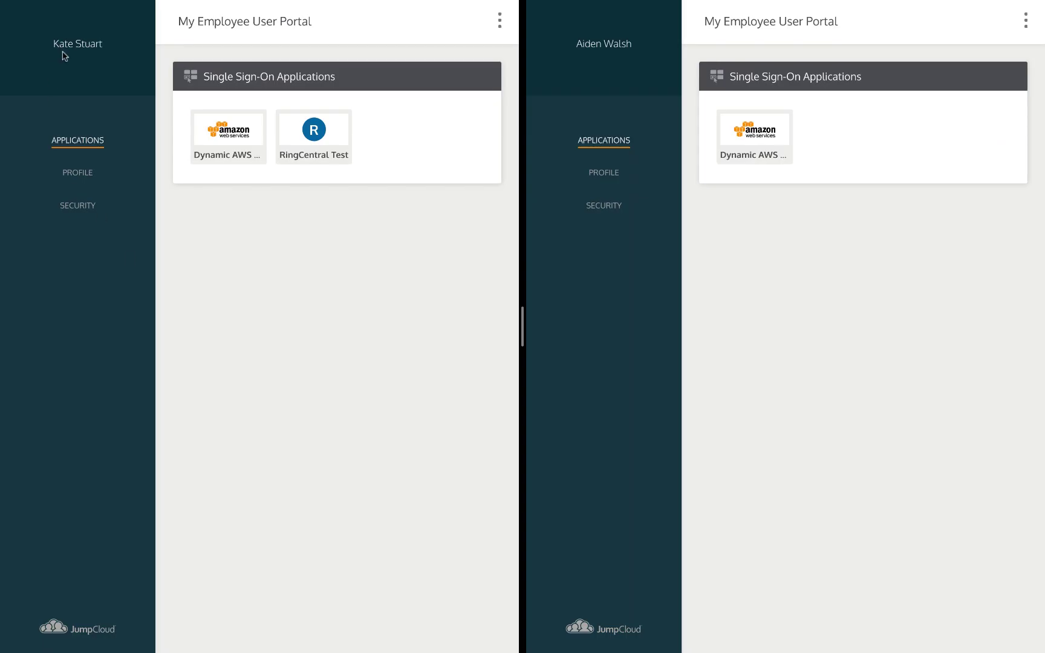
Launch Dynamic AWS Roles, sign into AWS as S3_readOnly, and confirm the role in the account details.
{"action": "left_click", "coordinate": [240, 141]}
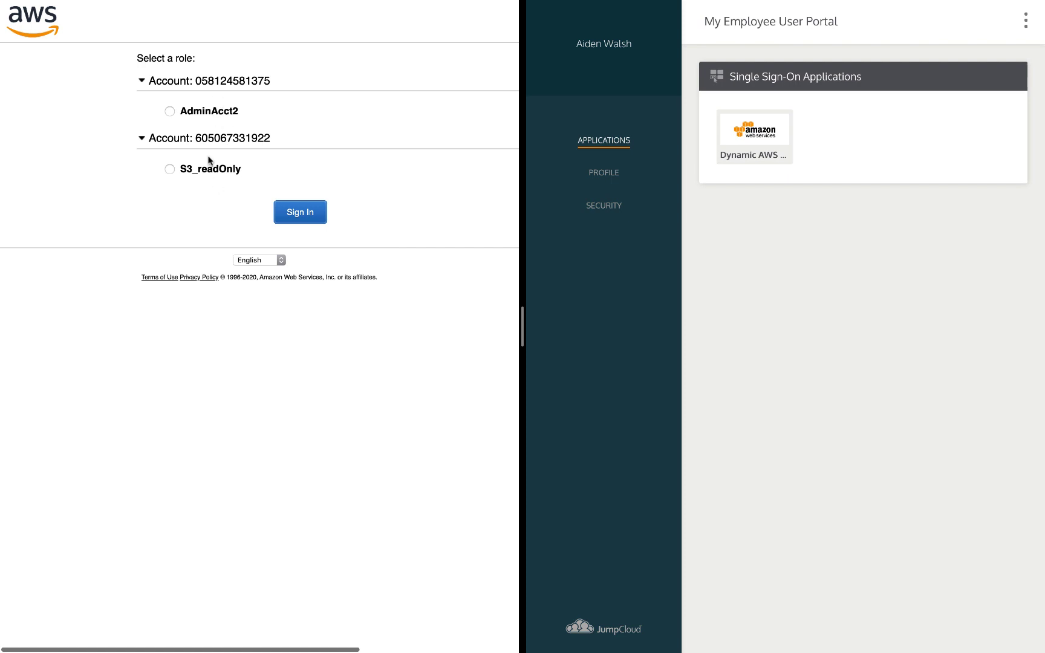
{"action": "left_click", "coordinate": [299, 215]}
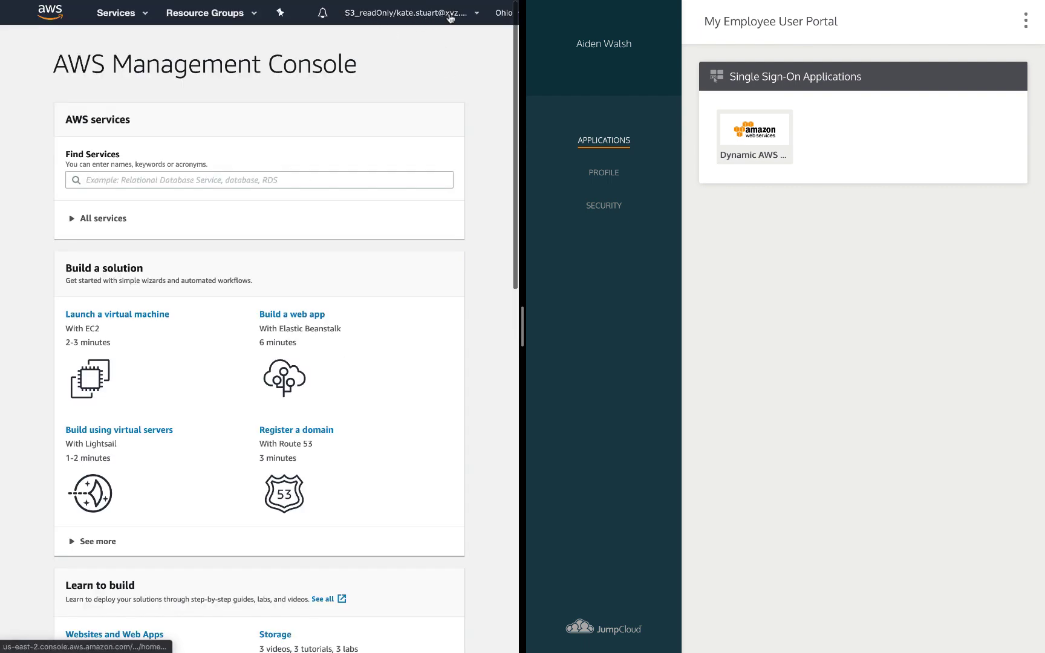
{"action": "left_click", "coordinate": [461, 14]}
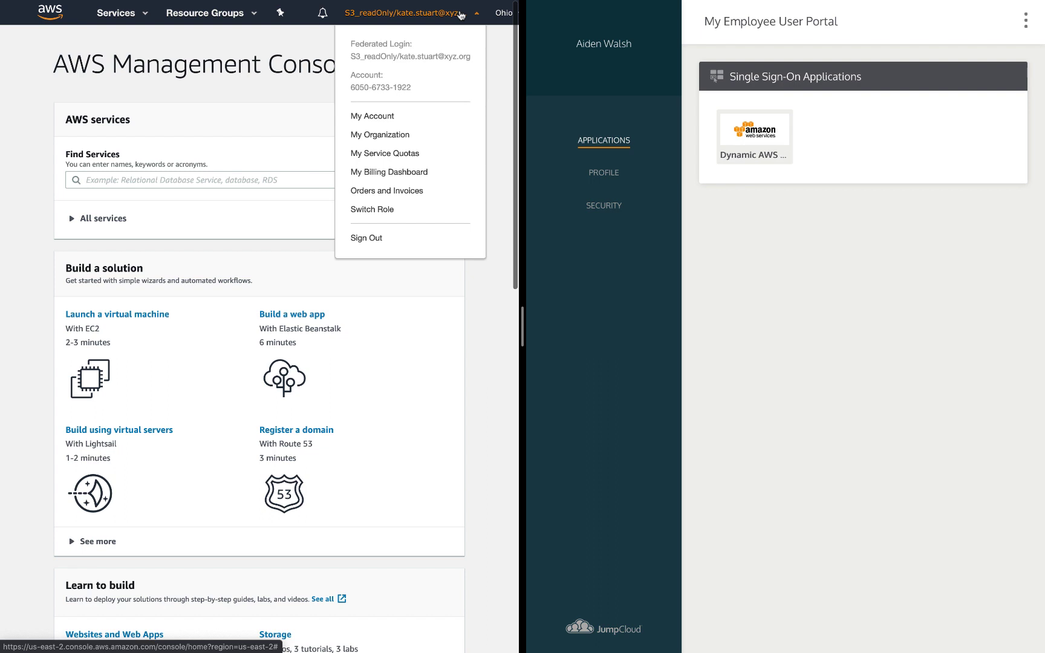
{"action": "left_click", "coordinate": [461, 14]}
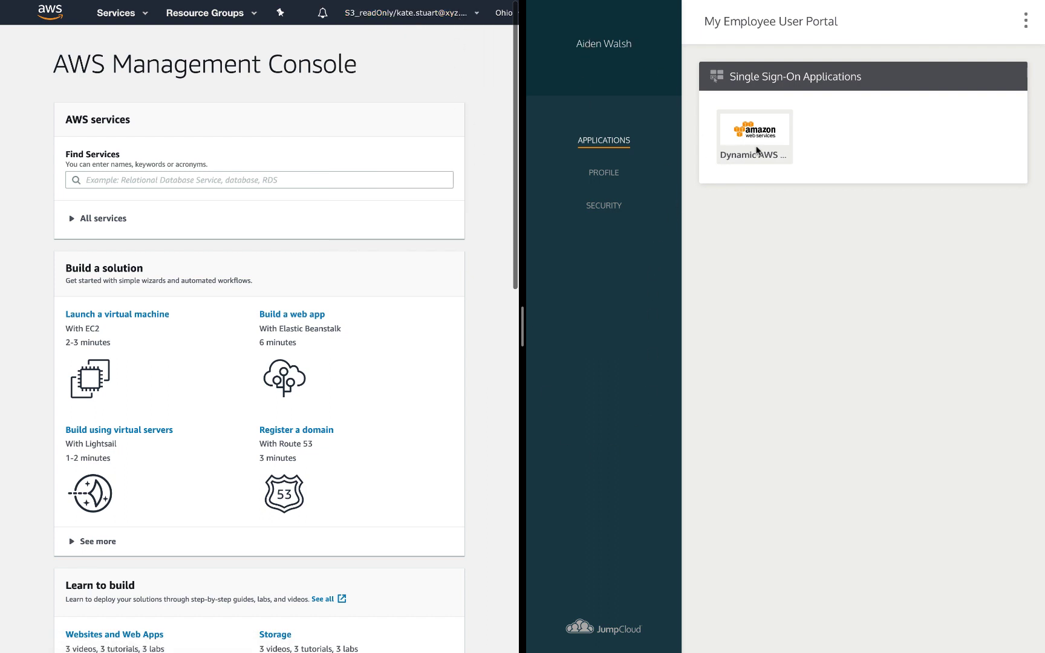
Launch Dynamic AWS Roles for the second user, sign in as ADMIN, and confirm the role in the account details.
{"action": "left_click", "coordinate": [757, 158]}
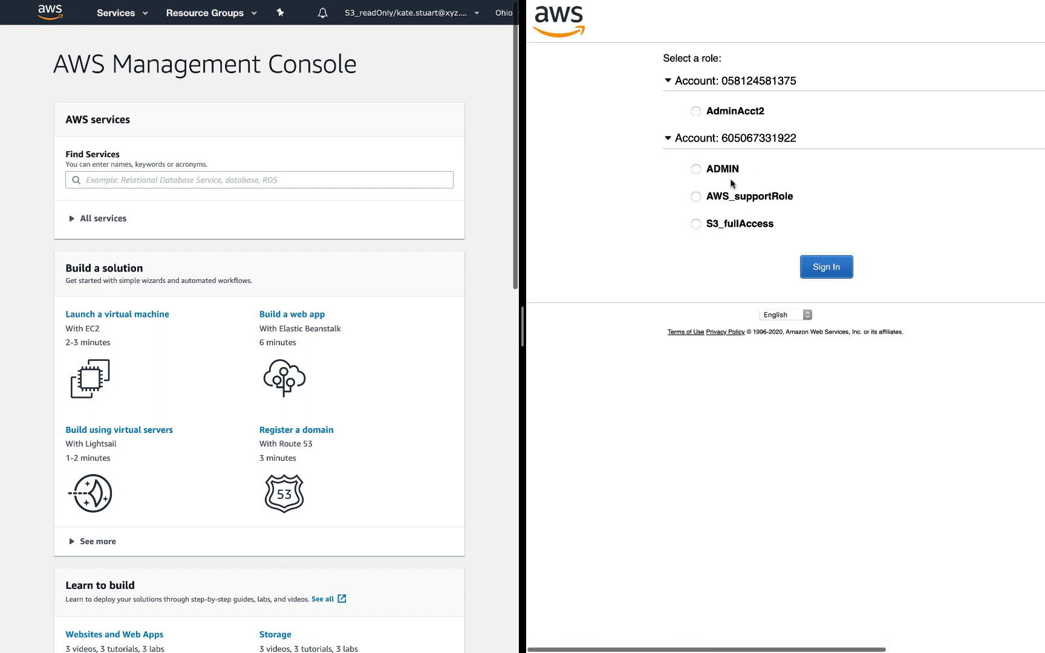
{"action": "left_click", "coordinate": [696, 171]}
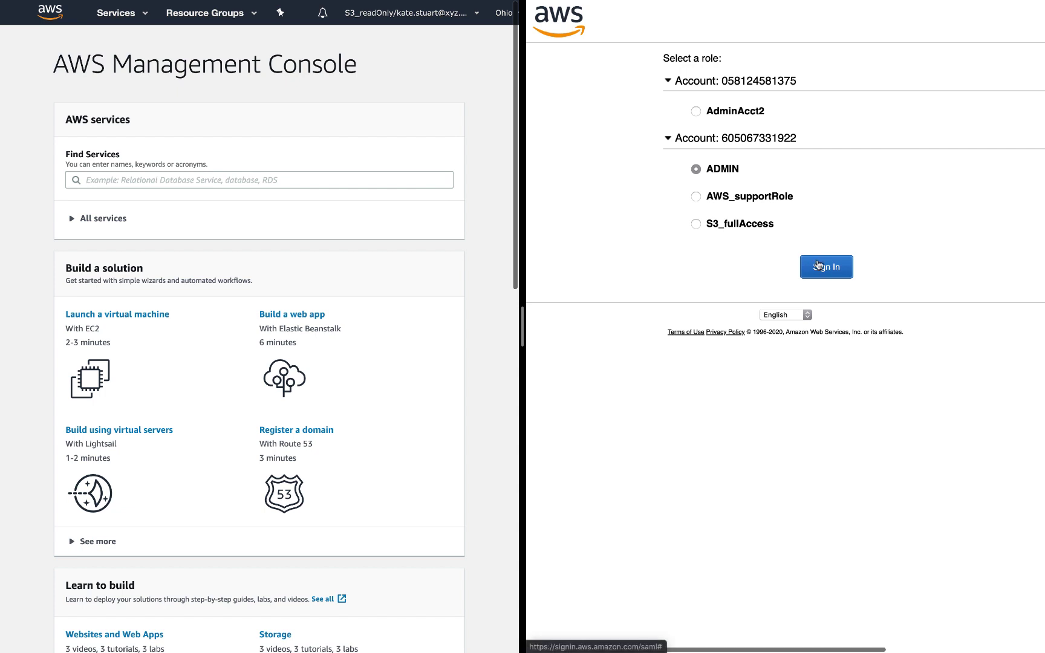
{"action": "left_click", "coordinate": [818, 265]}
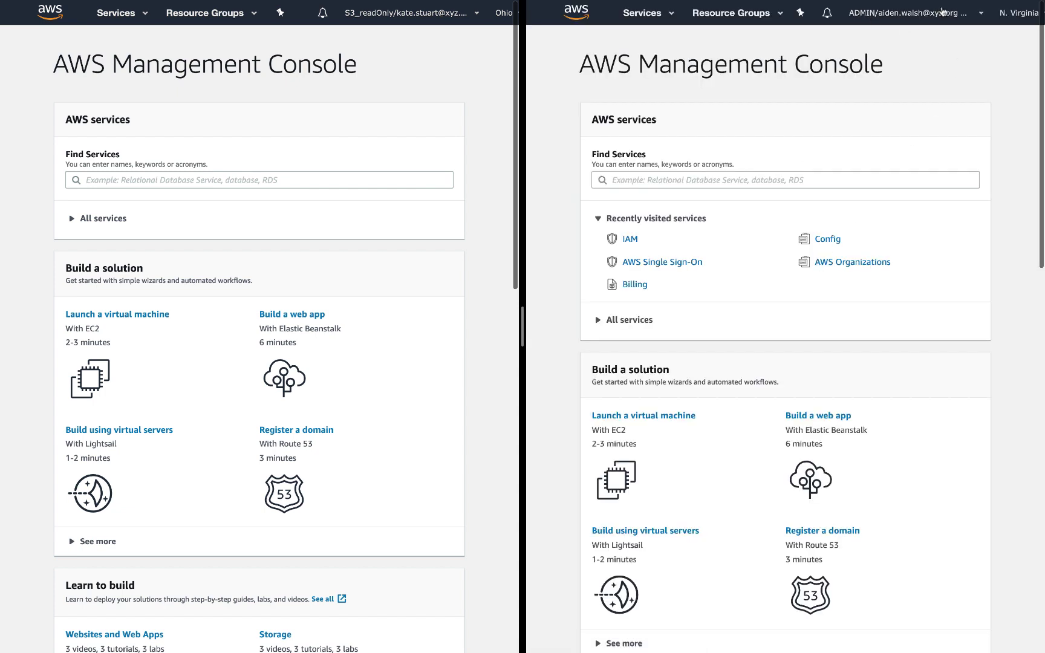
{"action": "left_click", "coordinate": [963, 17]}
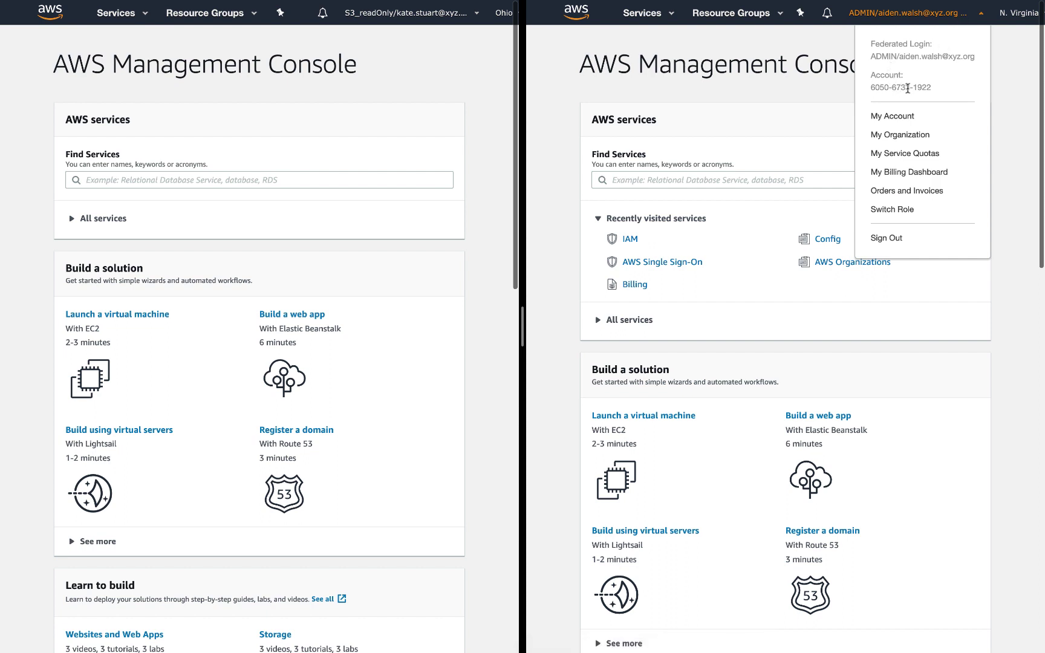
{"action": "left_click", "coordinate": [939, 18]}
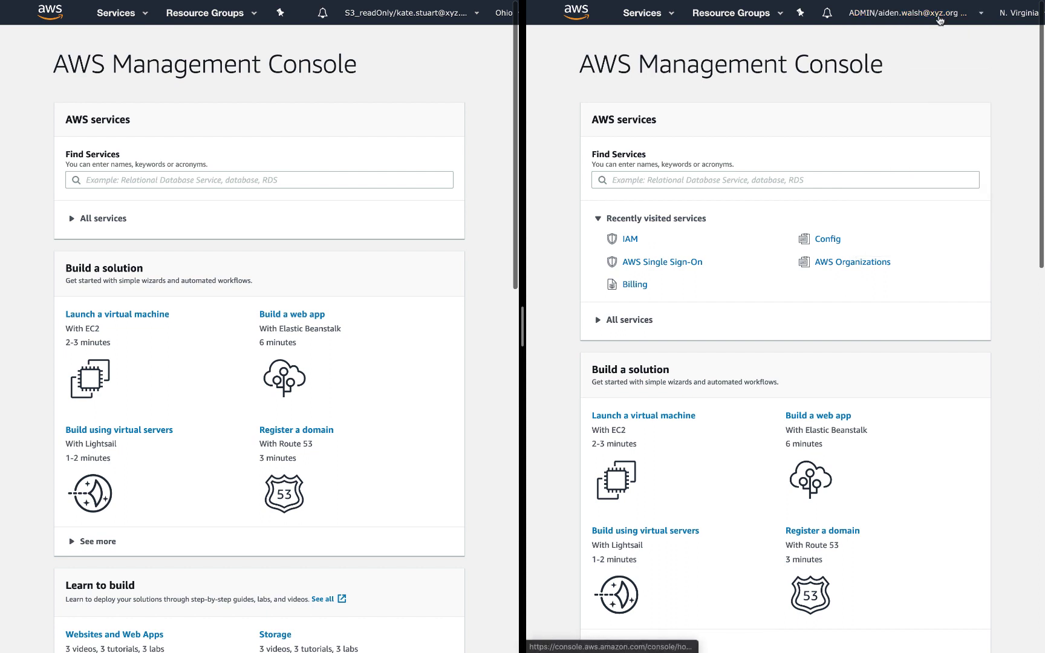